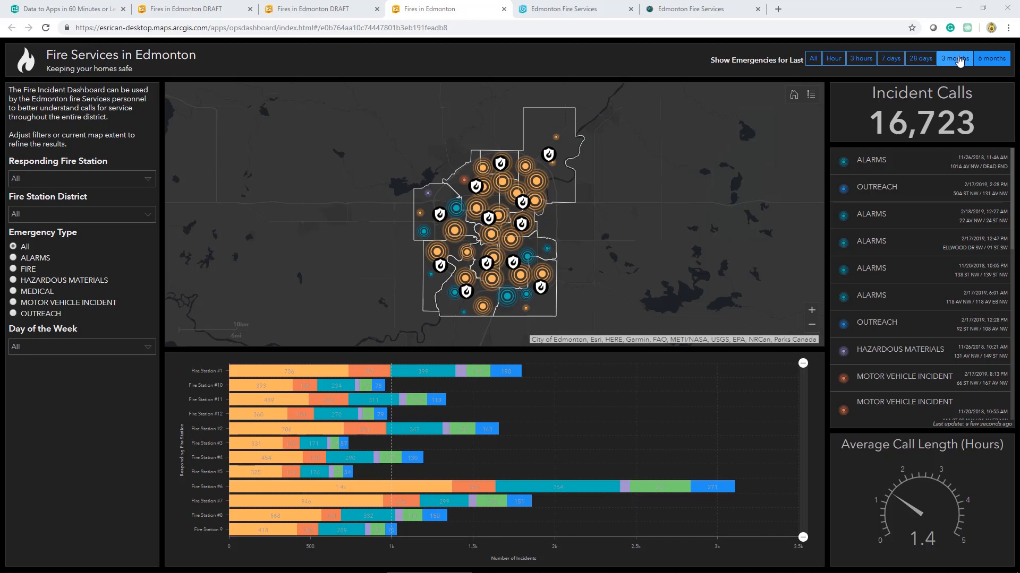
- Preview the dashboard filtered to the last 3 months, and by alarms, fire and hazardous materials, resetting period and emergency type to All
left_click(959, 60)
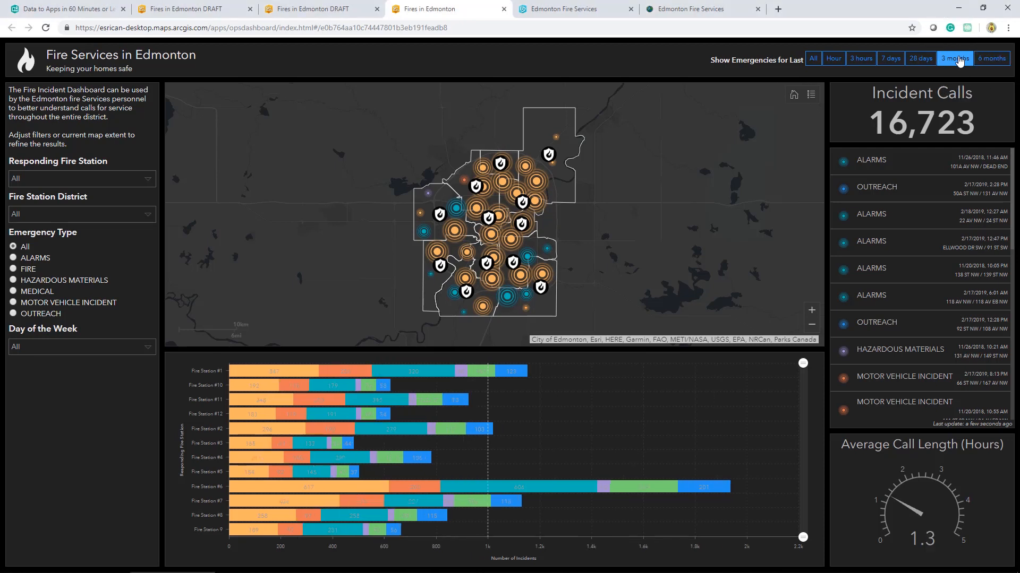
left_click(812, 59)
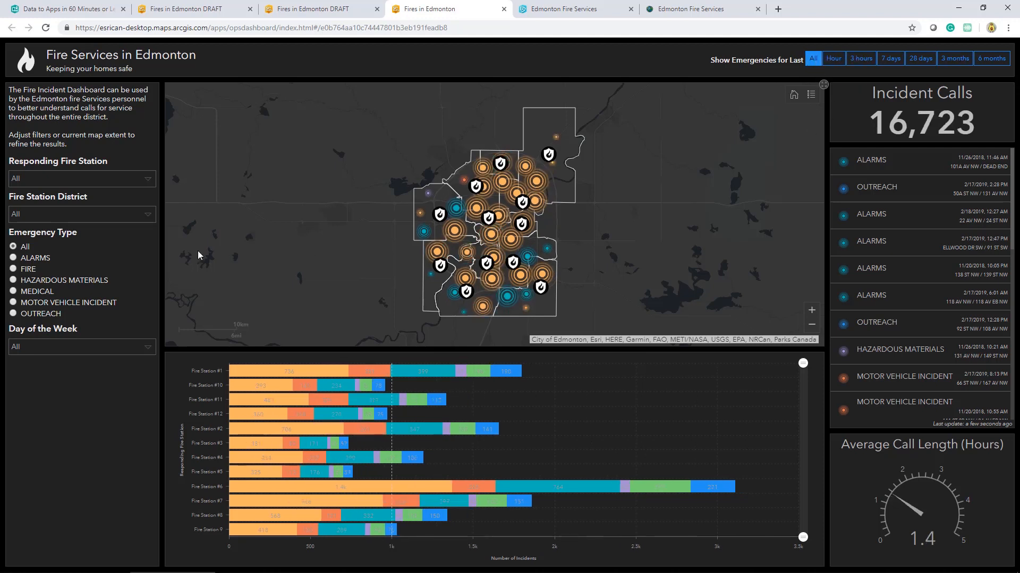
left_click(13, 258)
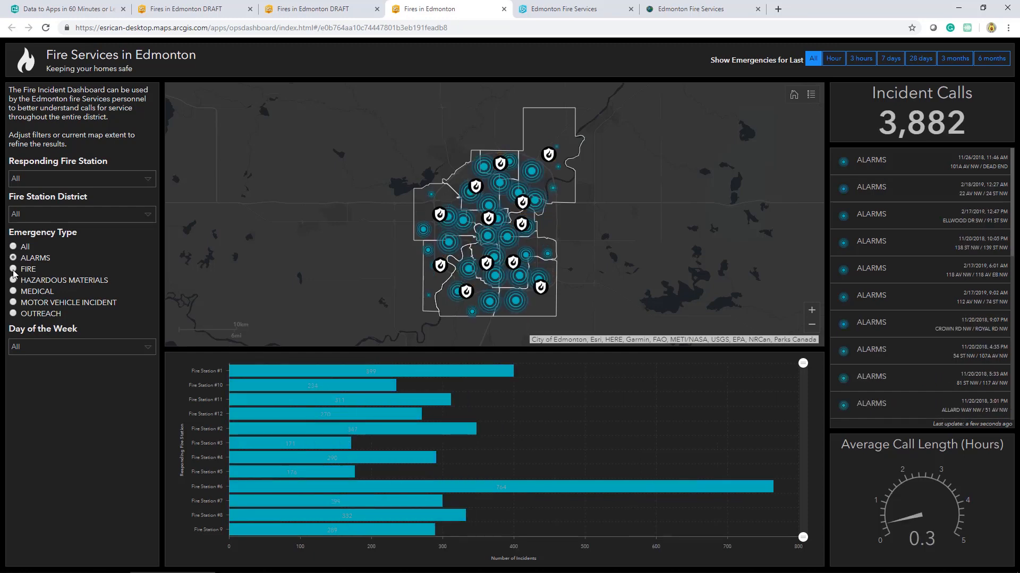
left_click(13, 269)
left_click(14, 280)
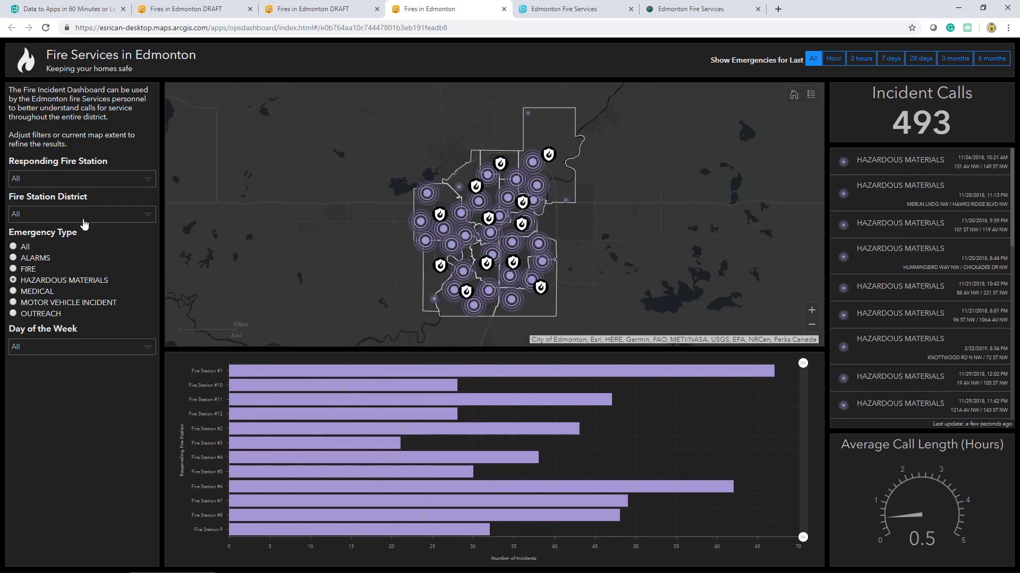
left_click(21, 248)
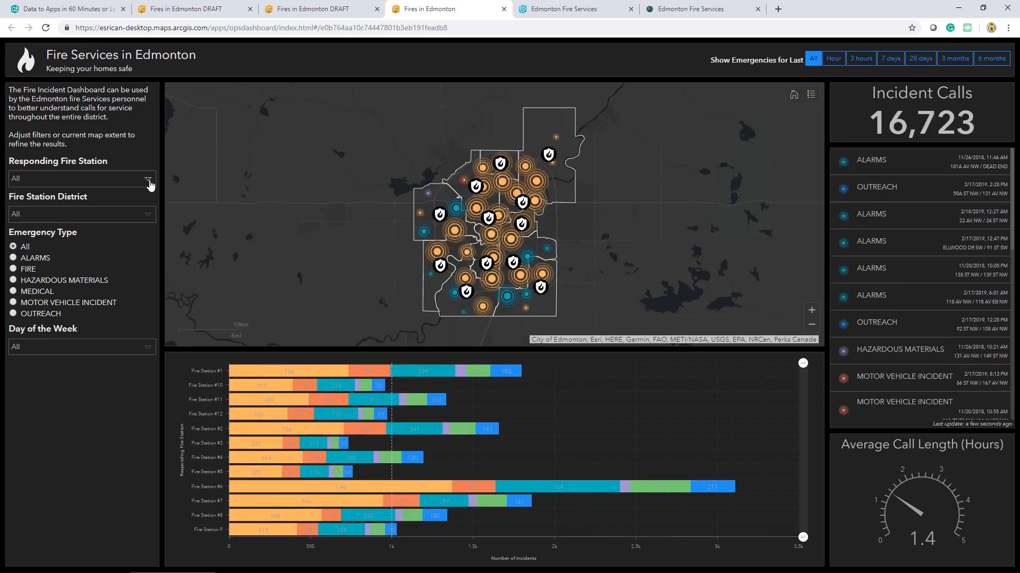
- Isolate the alarms handled by Fire Station #12, return the map to its default extent, and clear the station and chart filters
left_click(148, 180)
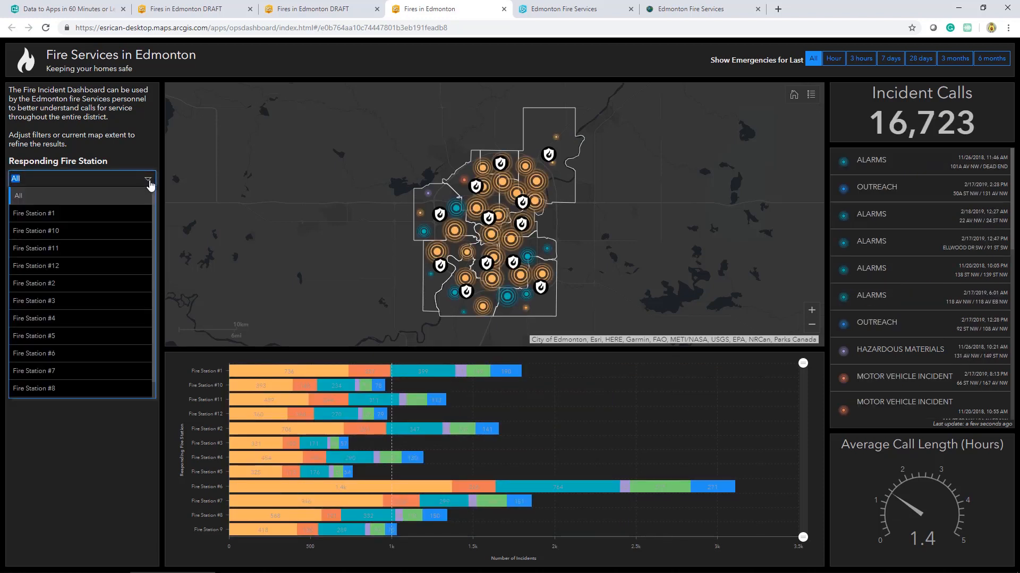
left_click(88, 266)
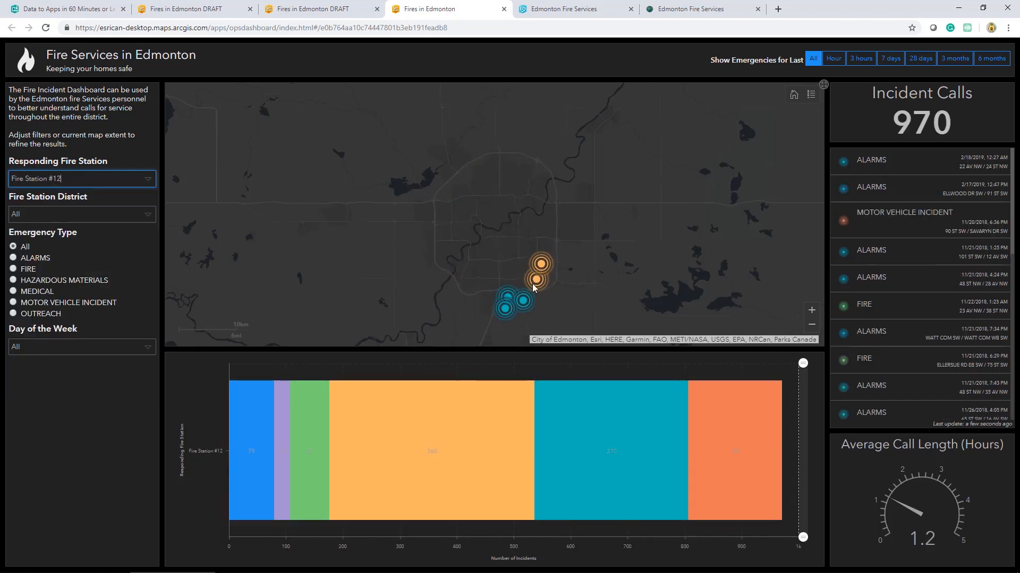
left_click(606, 439)
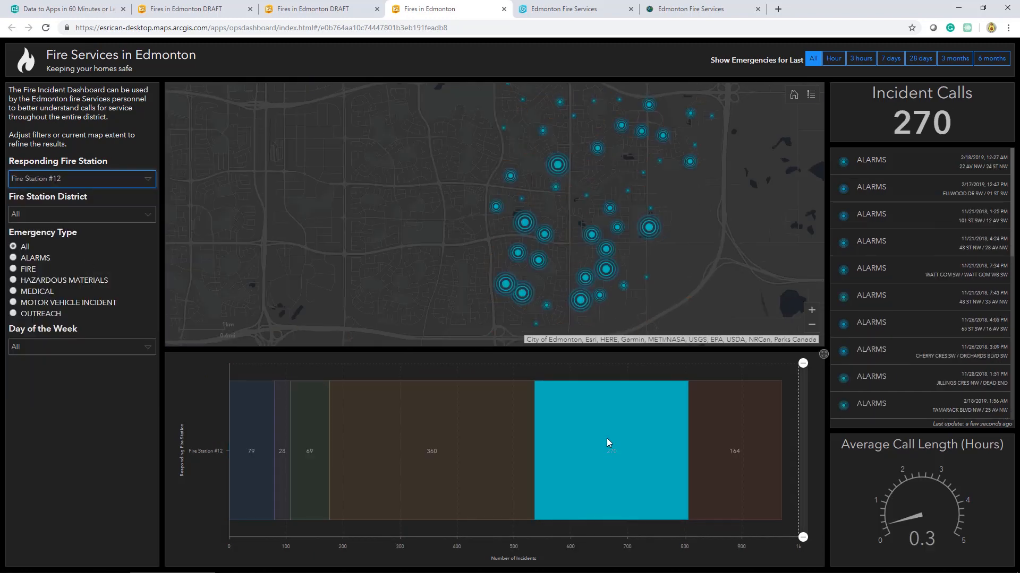
left_click(793, 94)
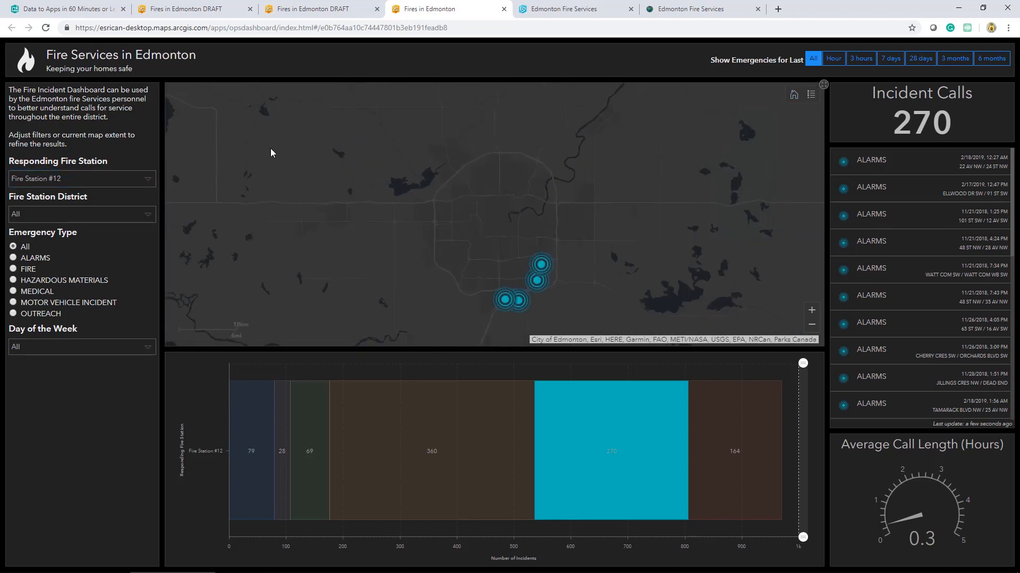
left_click(127, 179)
left_click(85, 192)
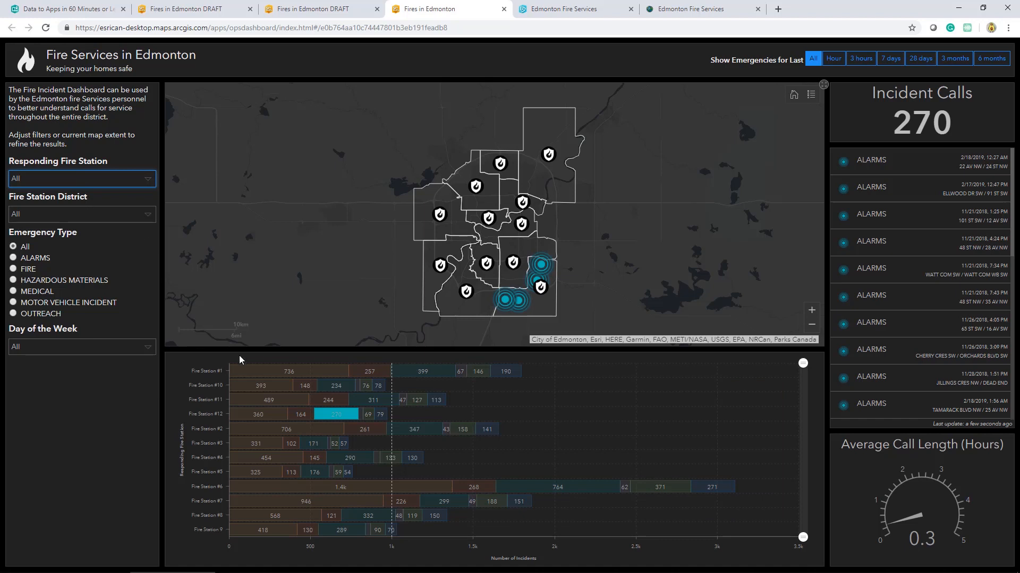
left_click(336, 414)
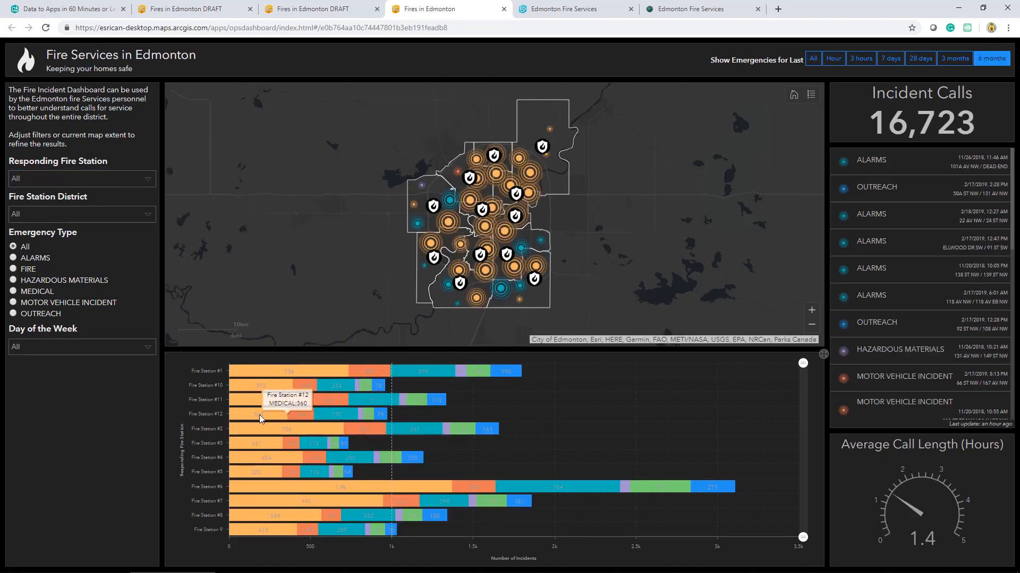
- Switch to the editable Fires in Edmonton DRAFT dashboard and add a gauge based on the FireResponseHistory layer
left_click(321, 10)
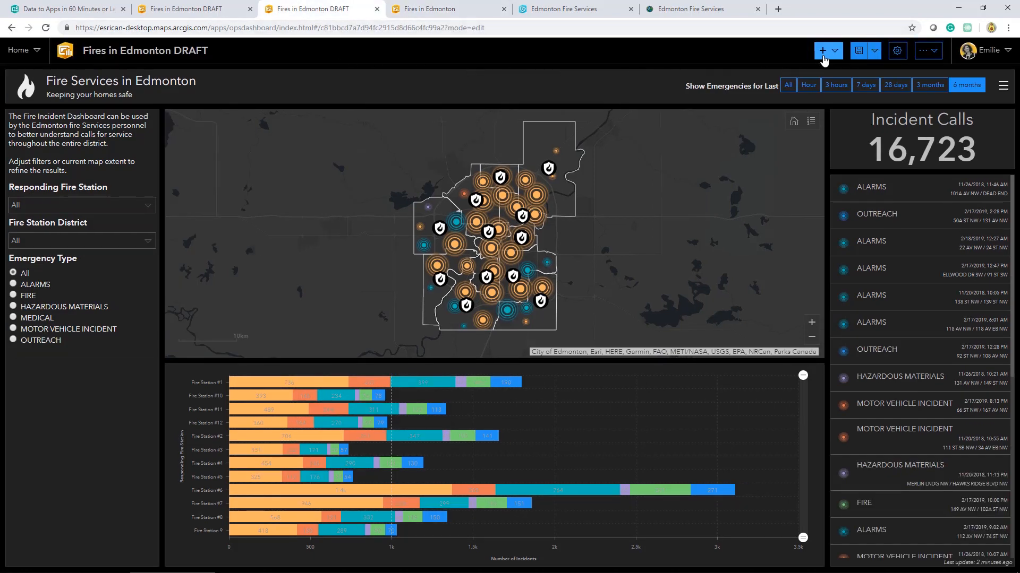
left_click(823, 56)
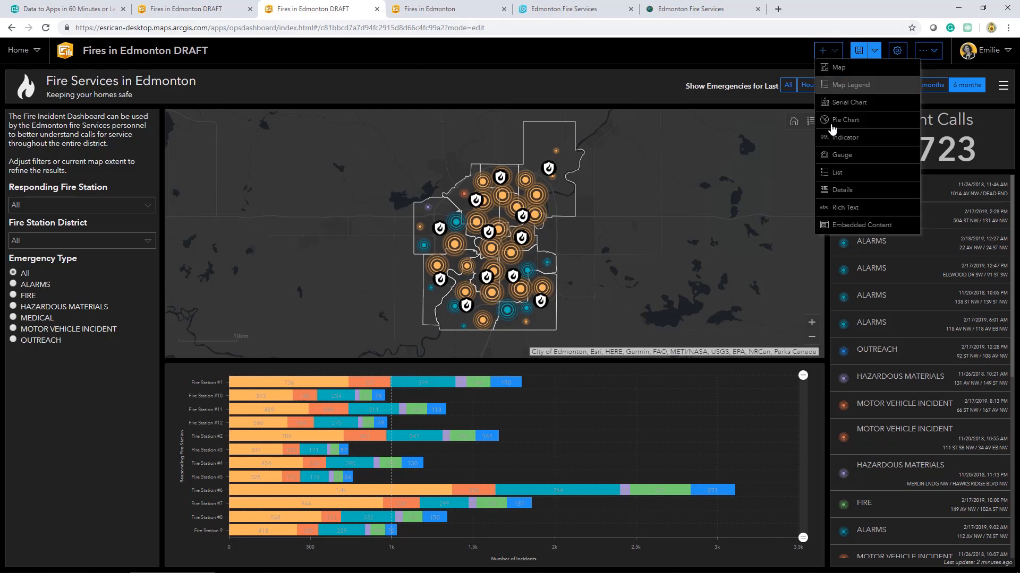
left_click(842, 156)
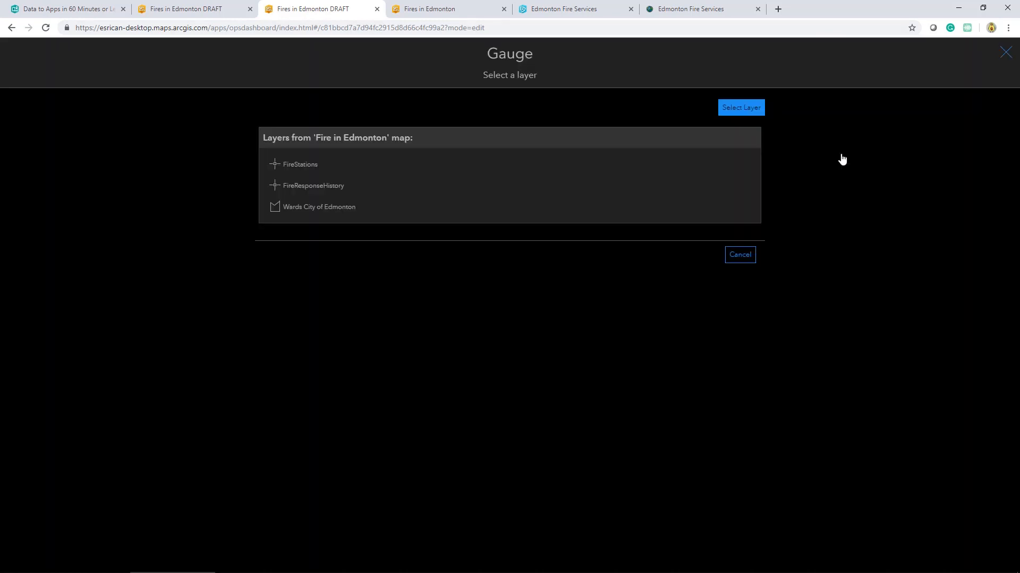
left_click(499, 191)
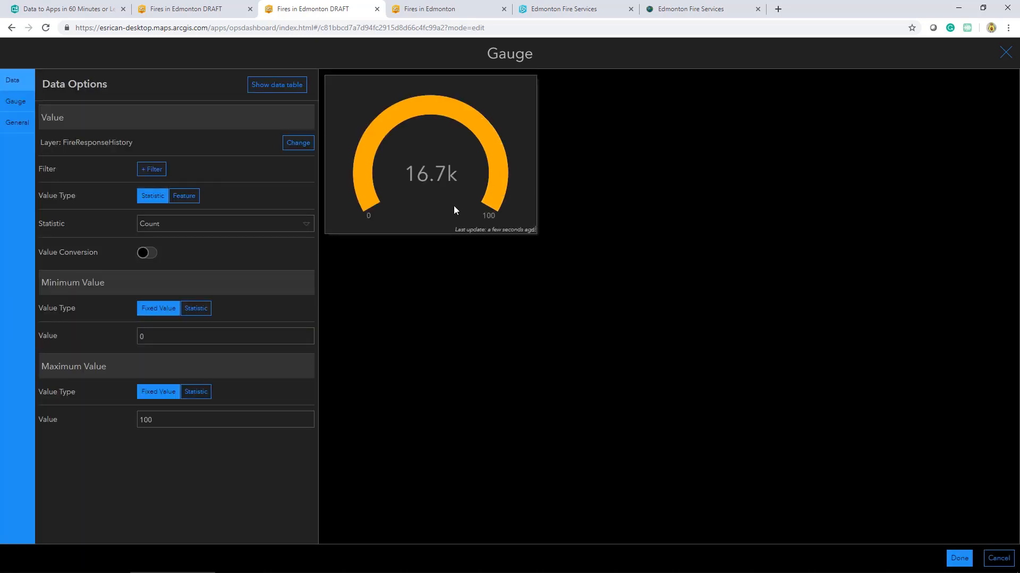
- Configure the gauge to show the Call Length field as a feature value, with a maximum of 5 and the Meter style
left_click(193, 197)
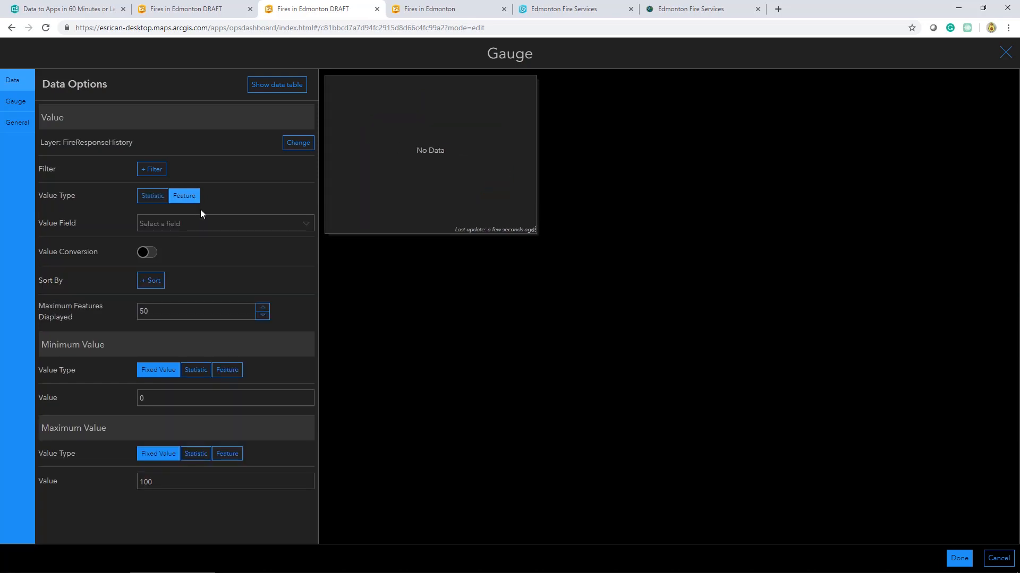
left_click(205, 223)
left_click(193, 328)
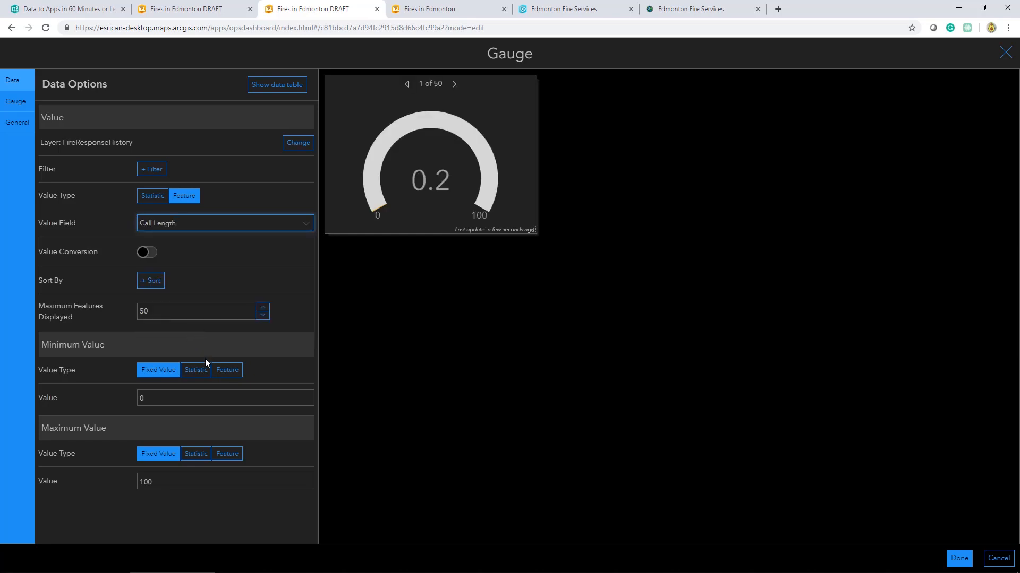
double_click(211, 485)
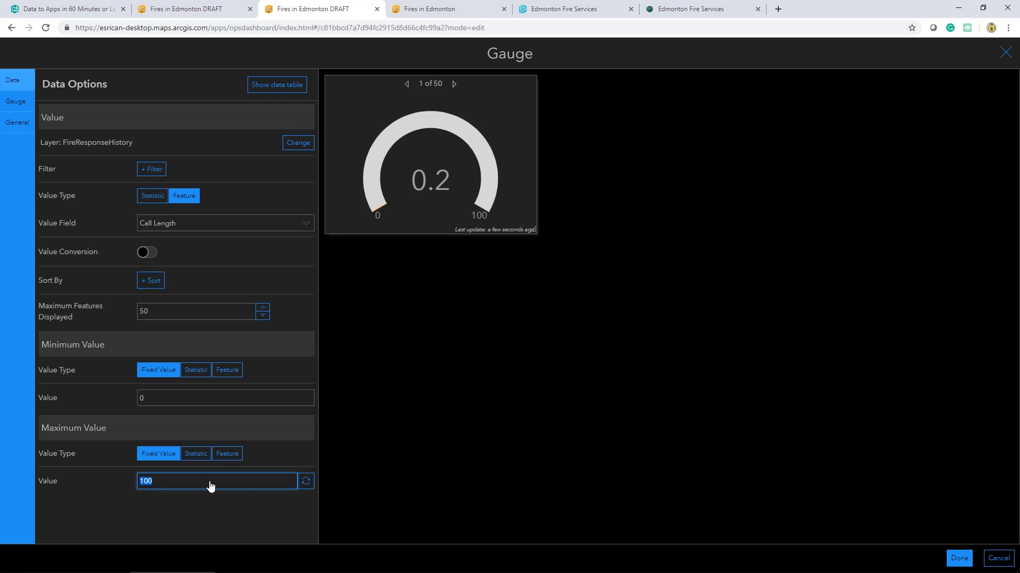
type("5")
left_click(16, 101)
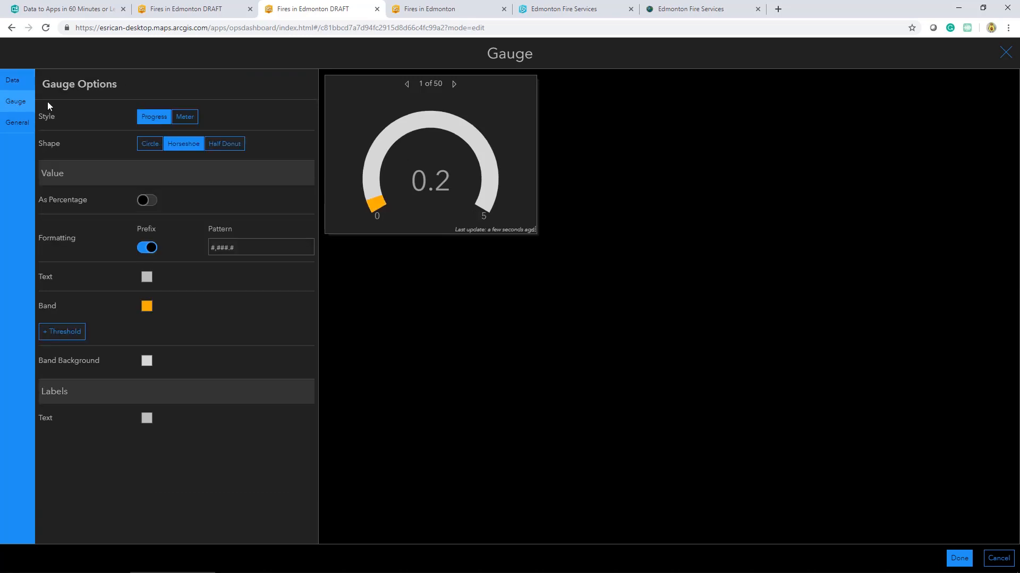
left_click(192, 118)
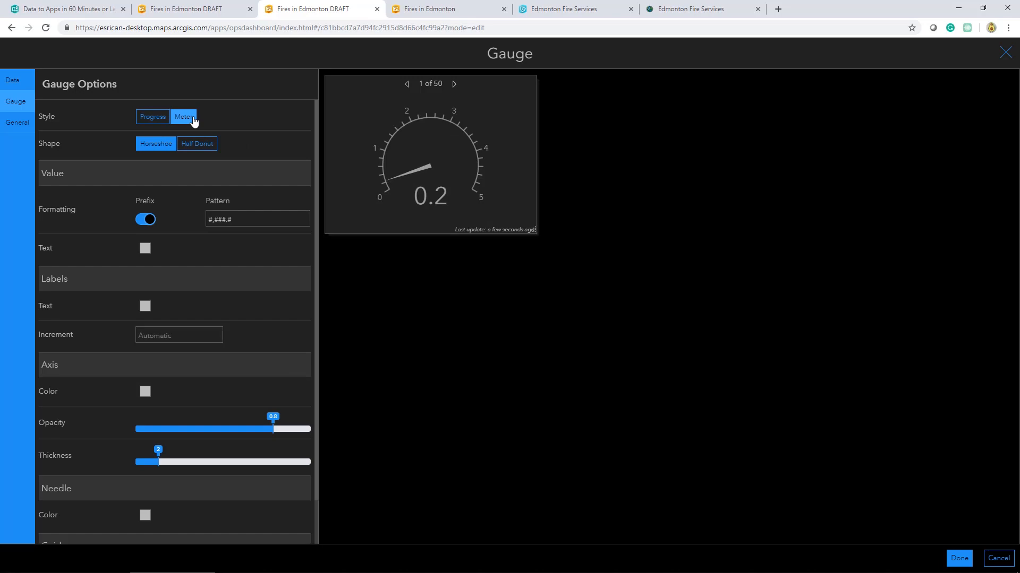
- Add the title "Average Call Length (Hours)" to the gauge
left_click(9, 127)
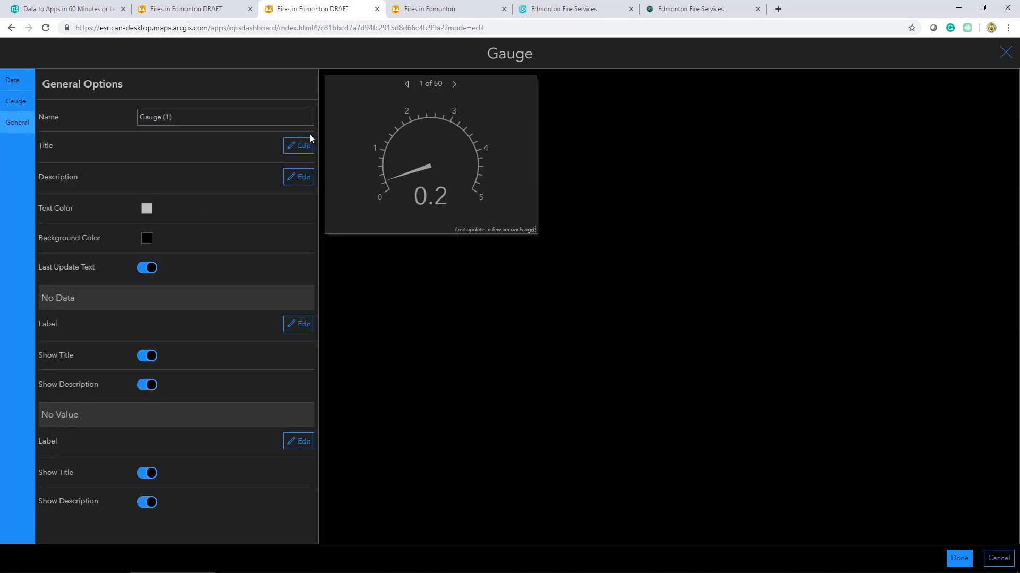
left_click(293, 147)
left_click(116, 215)
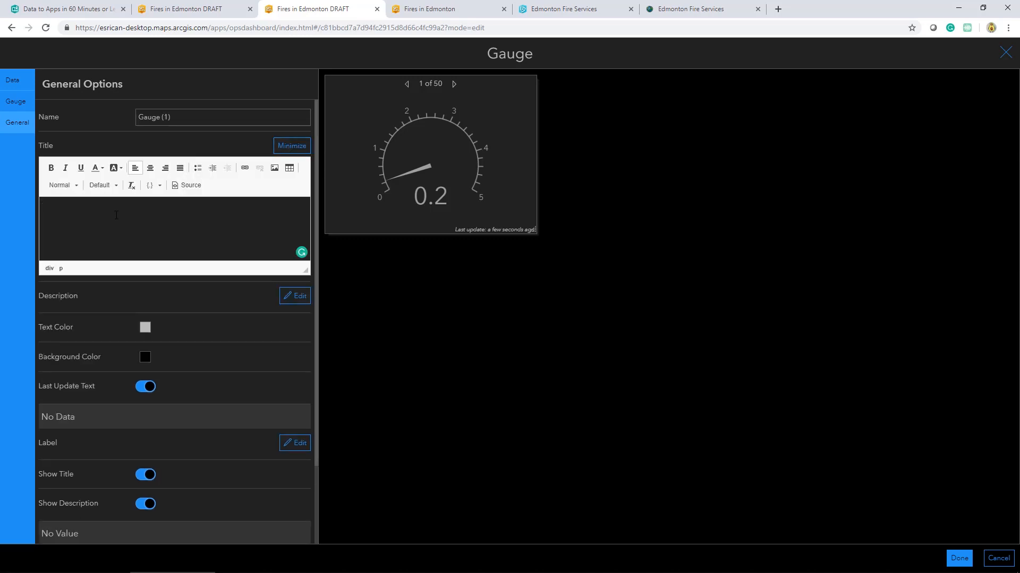
type("Average Cal")
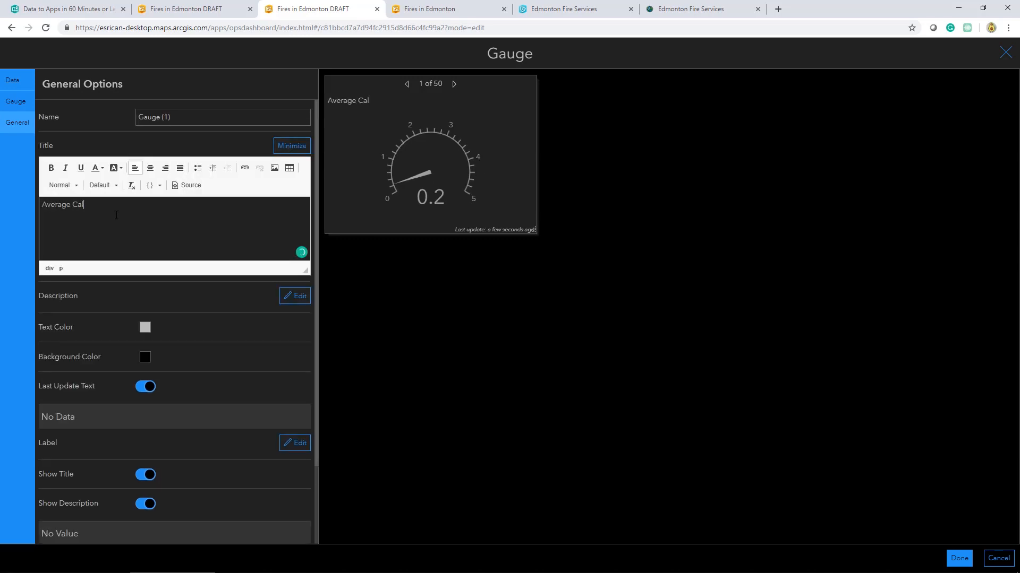
type("l Length ()")
key("Left")
type("Hours")
- Center the gauge title, format it as Heading 3, and finish adding the gauge to the dashboard
left_click_drag(138, 205, 32, 207)
left_click(150, 168)
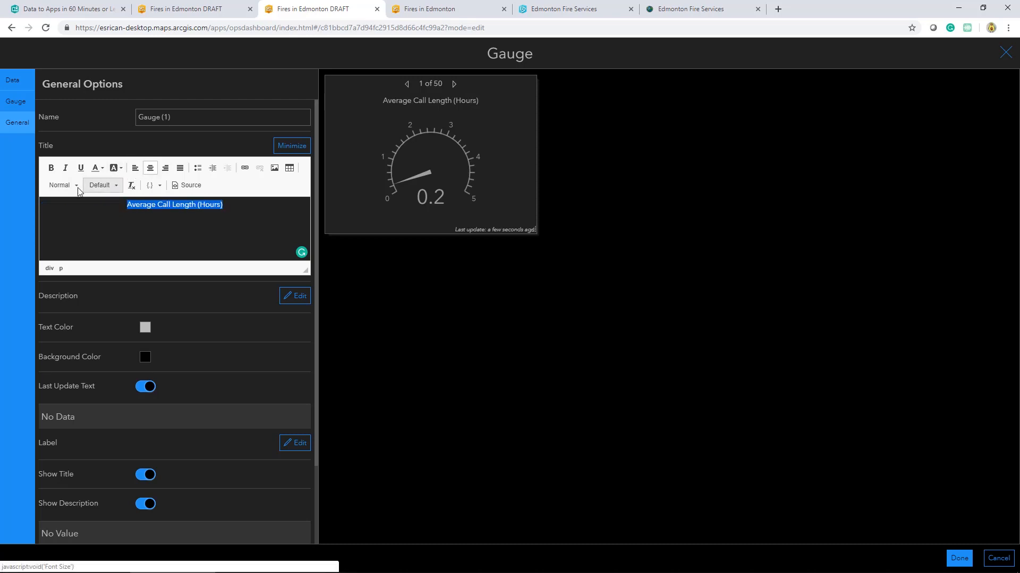
left_click(62, 185)
left_click(77, 274)
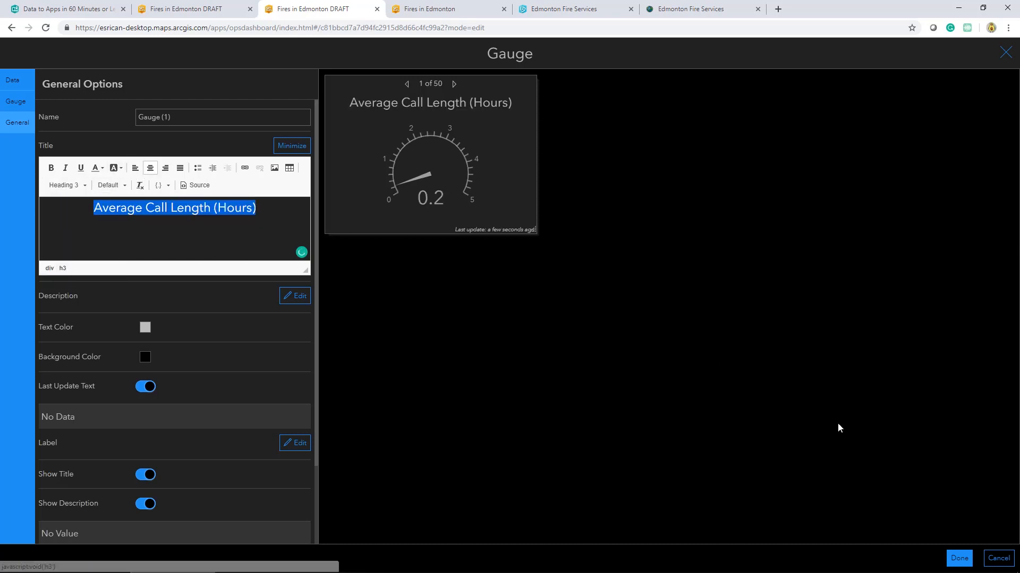
left_click(959, 558)
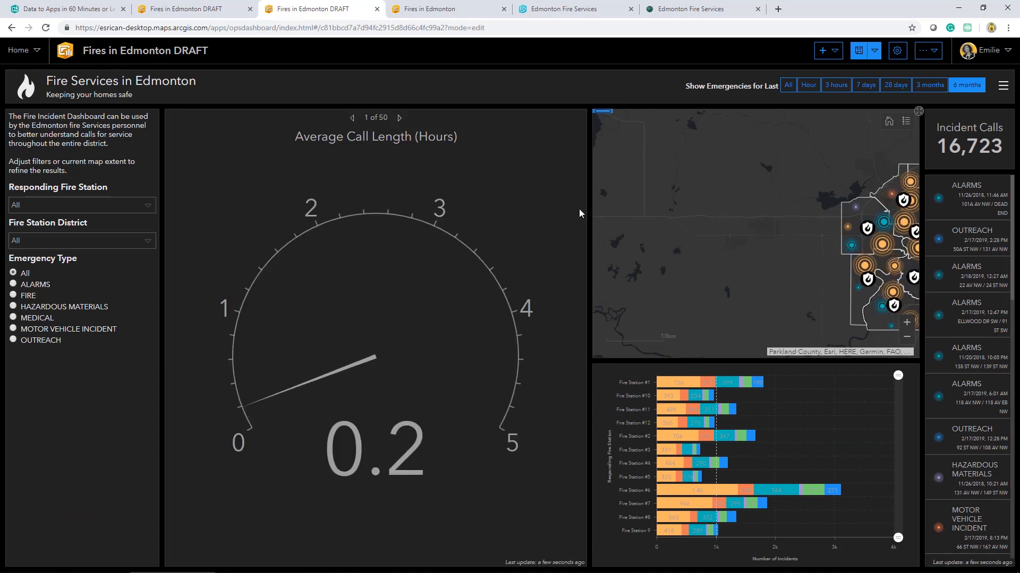
- Dock the call length gauge beneath the incident list and reduce its height to give the list more room
mouse_move(175, 113)
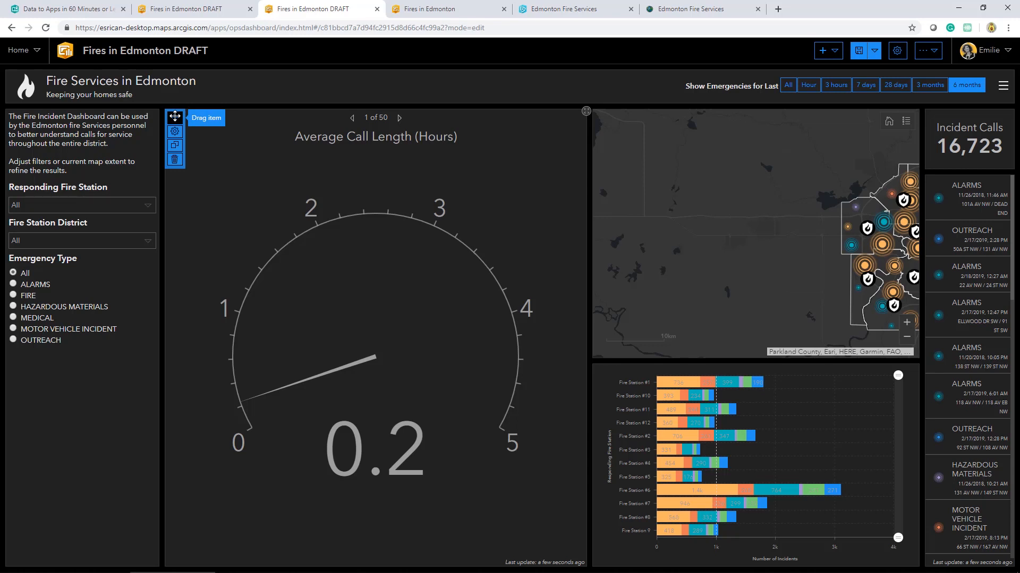
left_click_drag(175, 116, 970, 551)
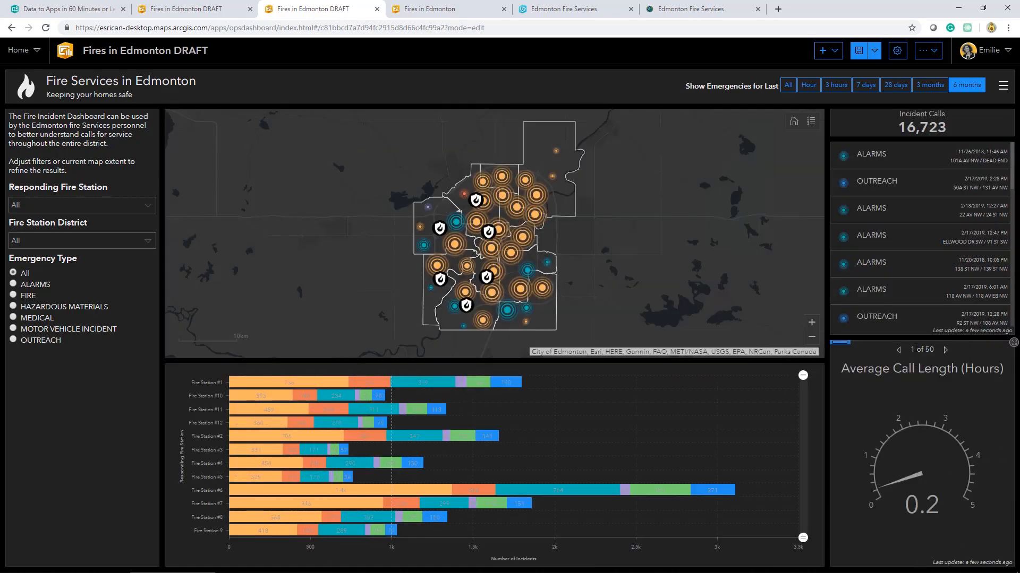
left_click_drag(914, 340, 917, 404)
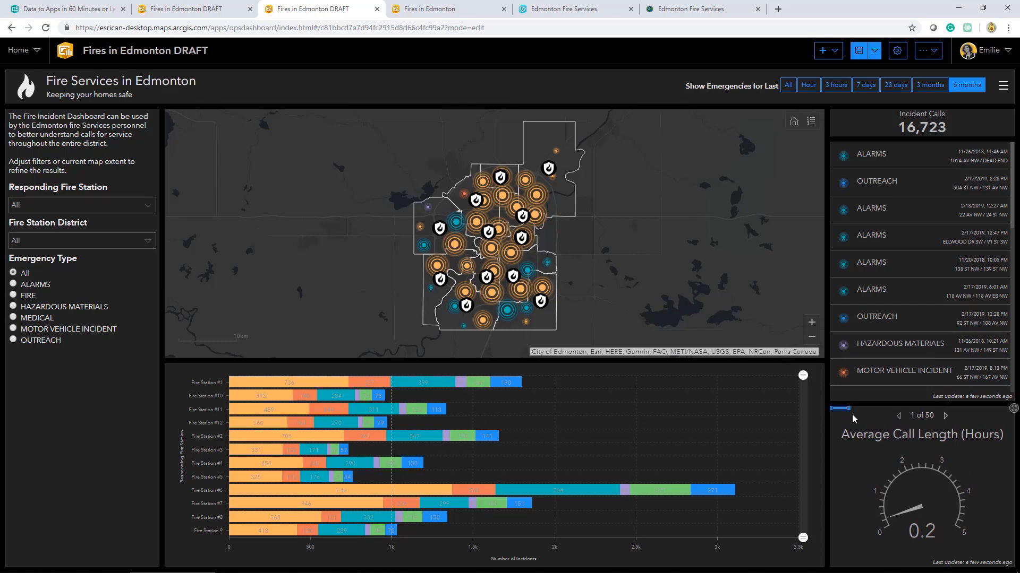
- Review the call length gauge's data configuration and leave it without making changes
mouse_move(843, 411)
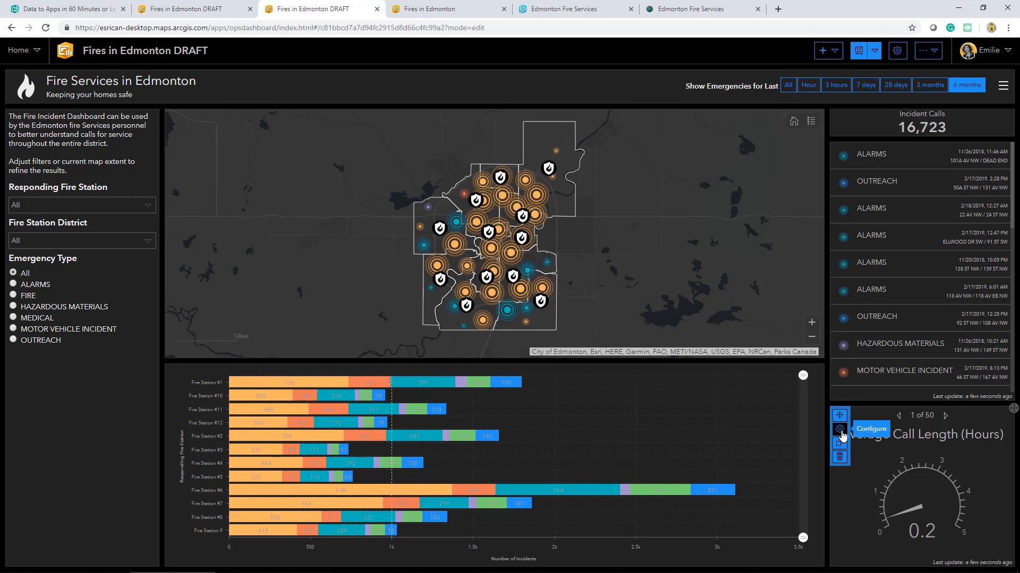
left_click(840, 430)
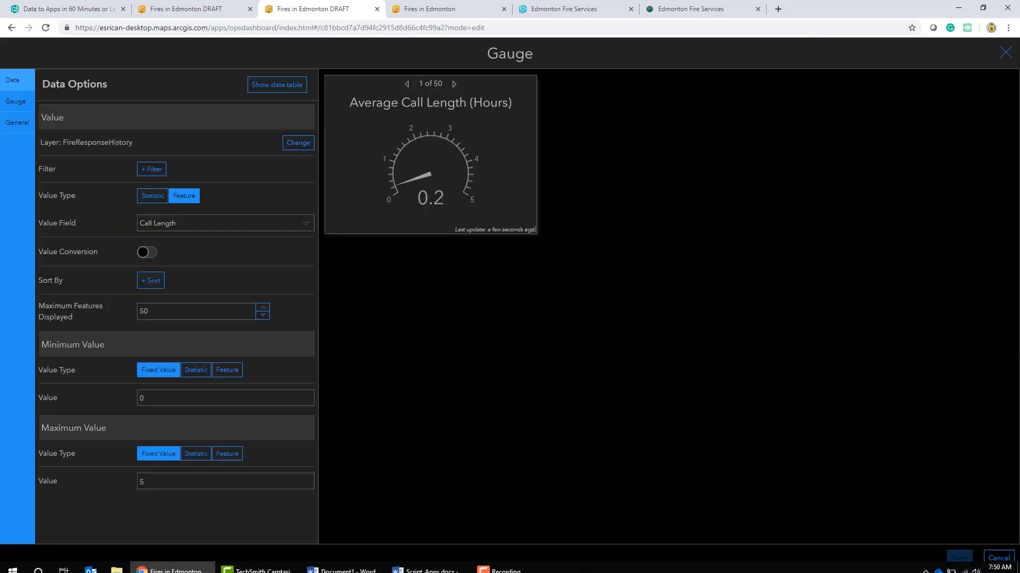
left_click(991, 556)
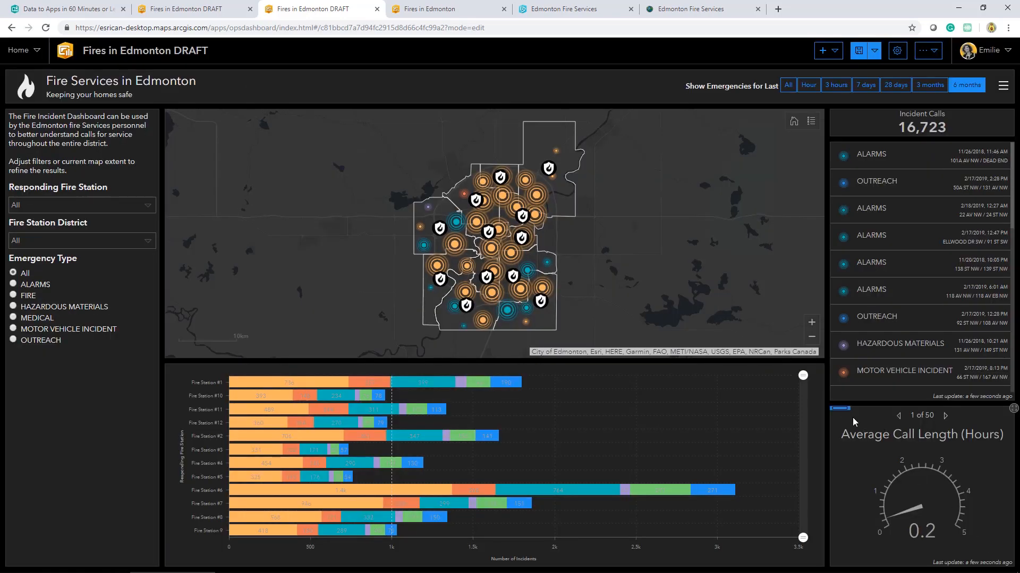
mouse_move(839, 415)
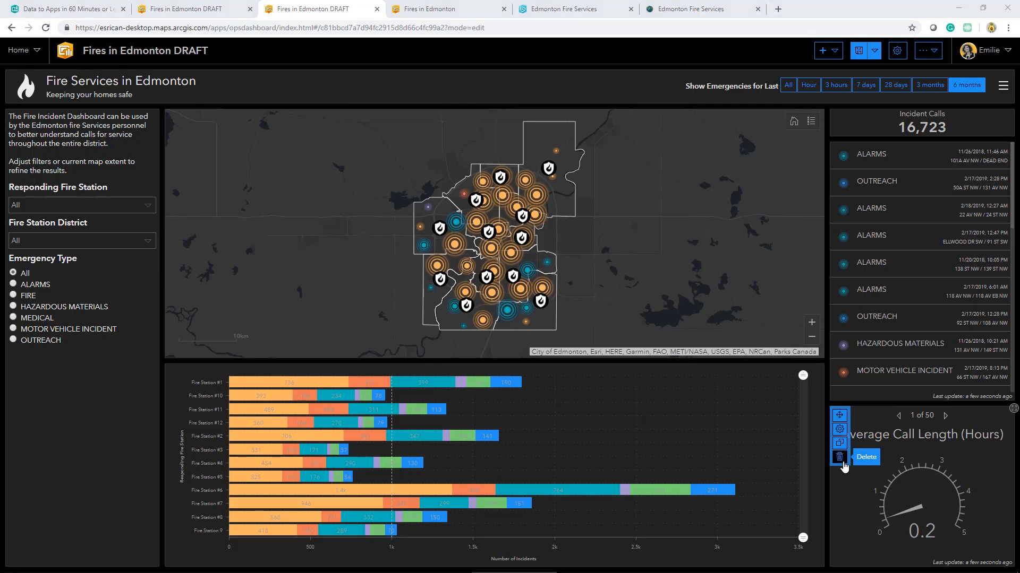
left_click(215, 88)
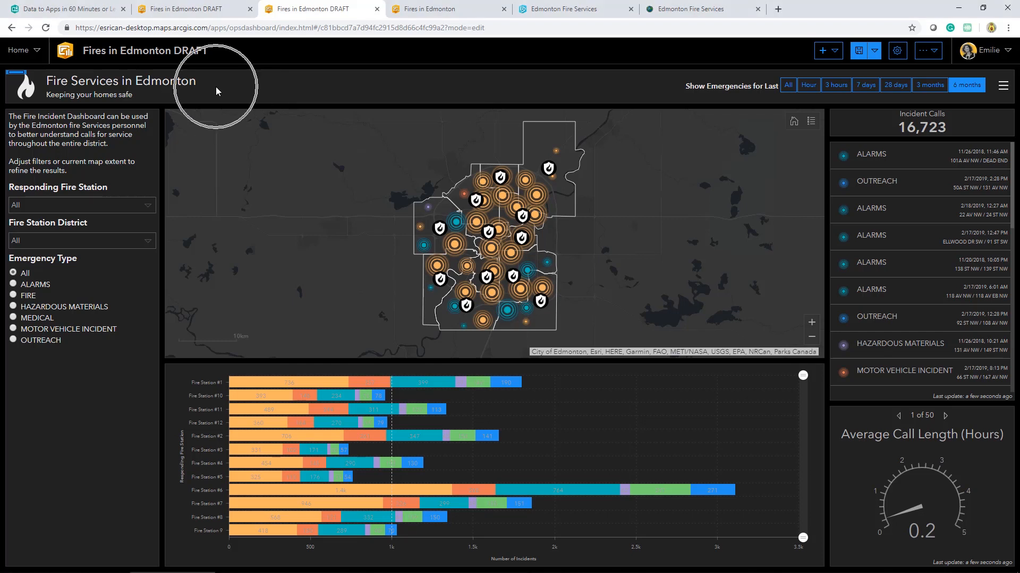
left_click(142, 143)
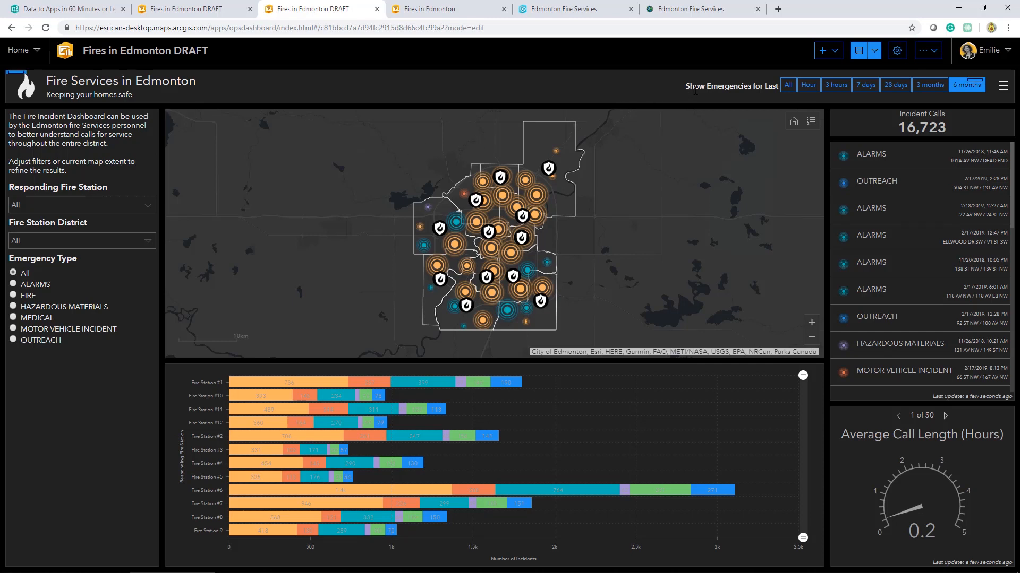
- Review the date selector's display types, date conditions and time units in its configuration, and leave it without making changes
mouse_move(977, 90)
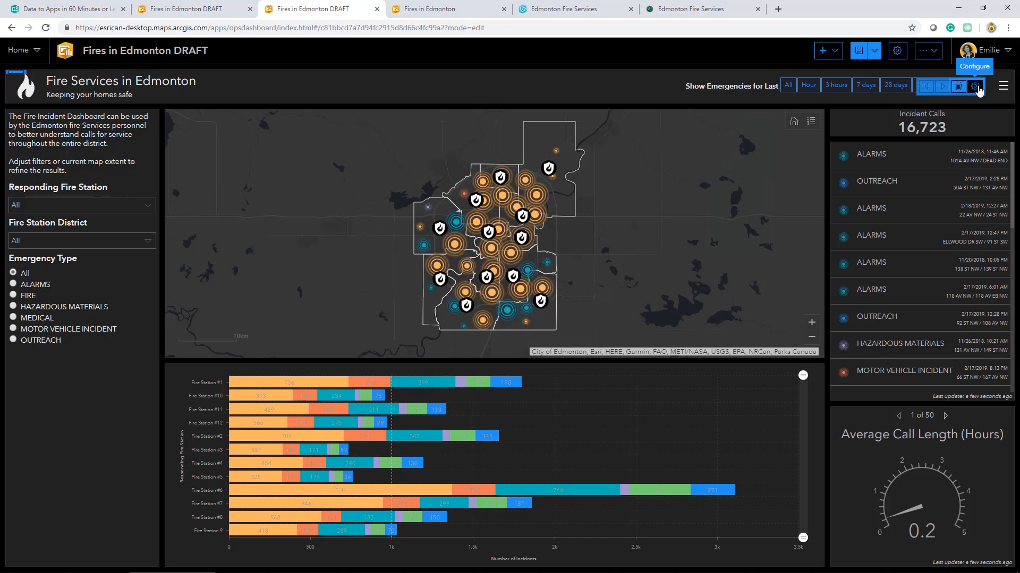
left_click(977, 88)
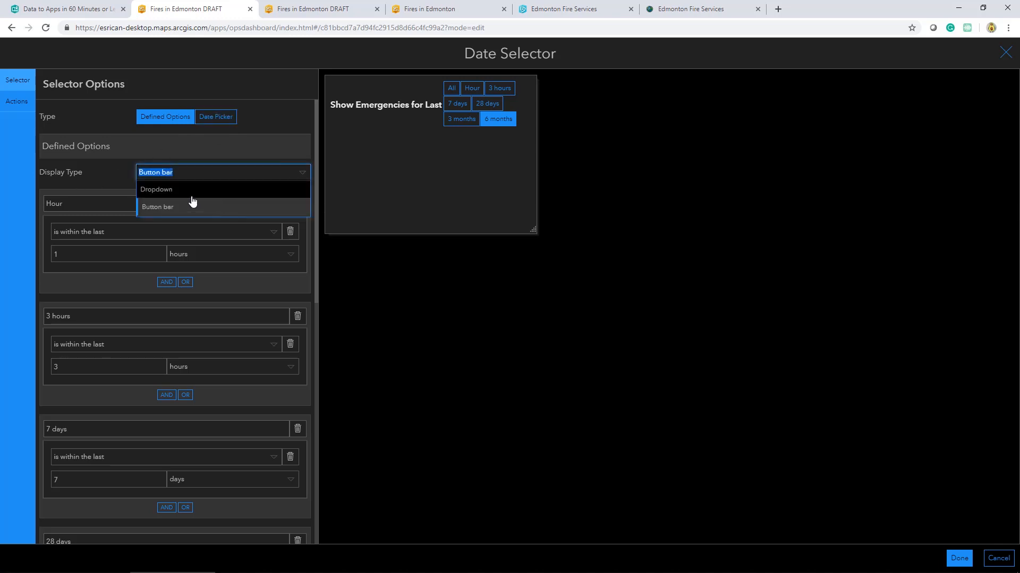
left_click(110, 173)
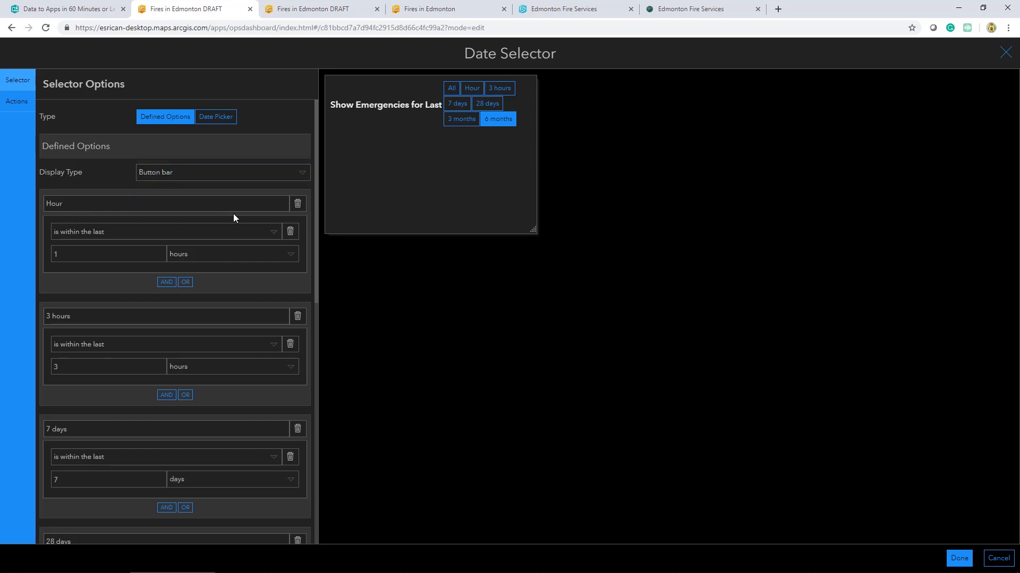
scroll(307, 205, "down", 2)
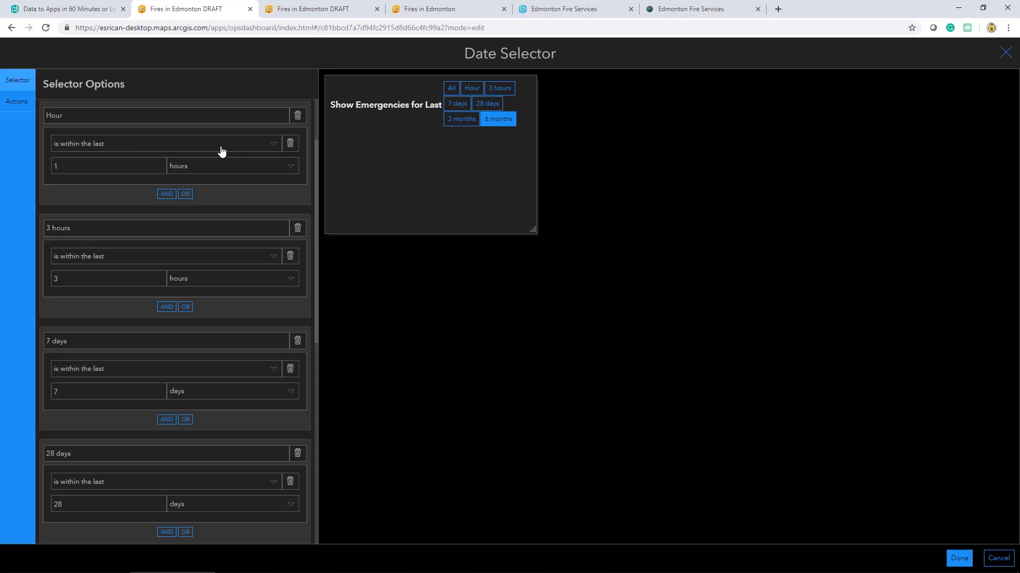
left_click(273, 145)
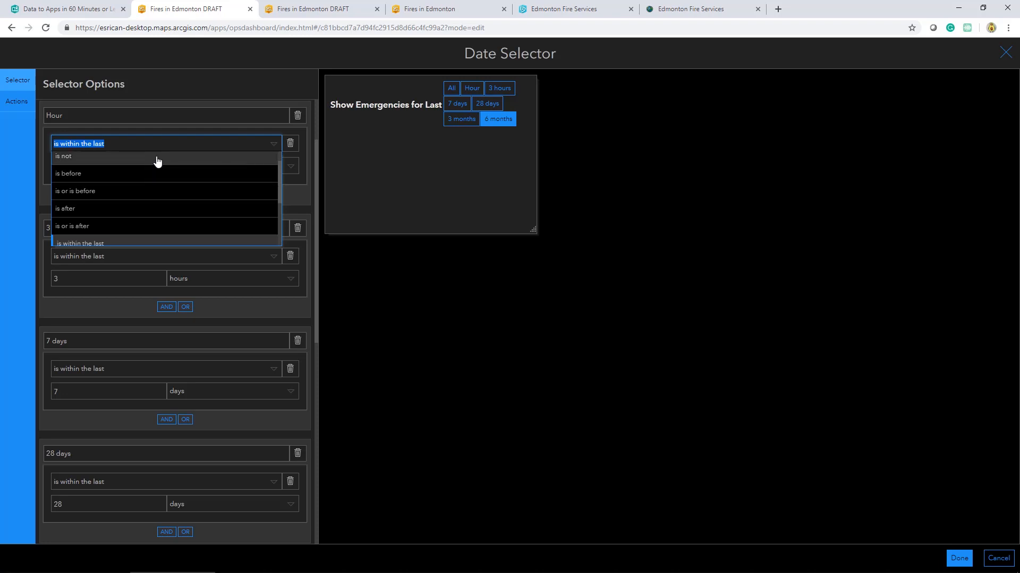
scroll(159, 176, "down", 2)
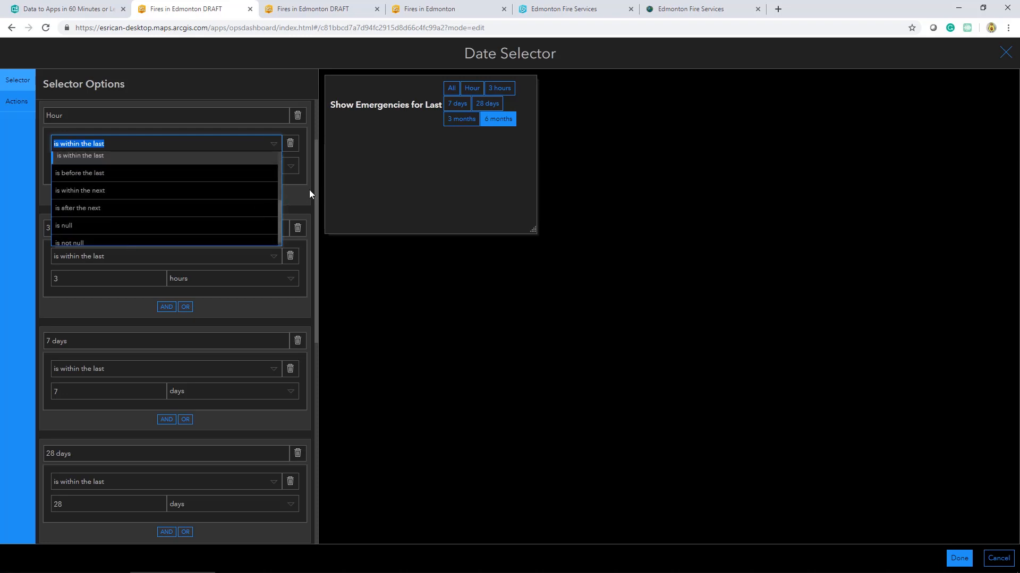
left_click(298, 202)
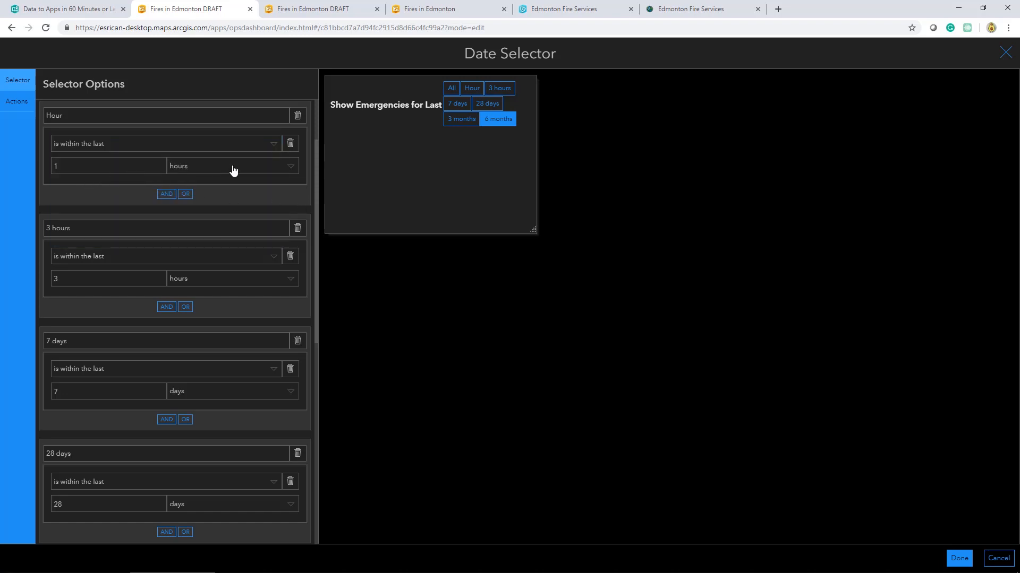
left_click(291, 167)
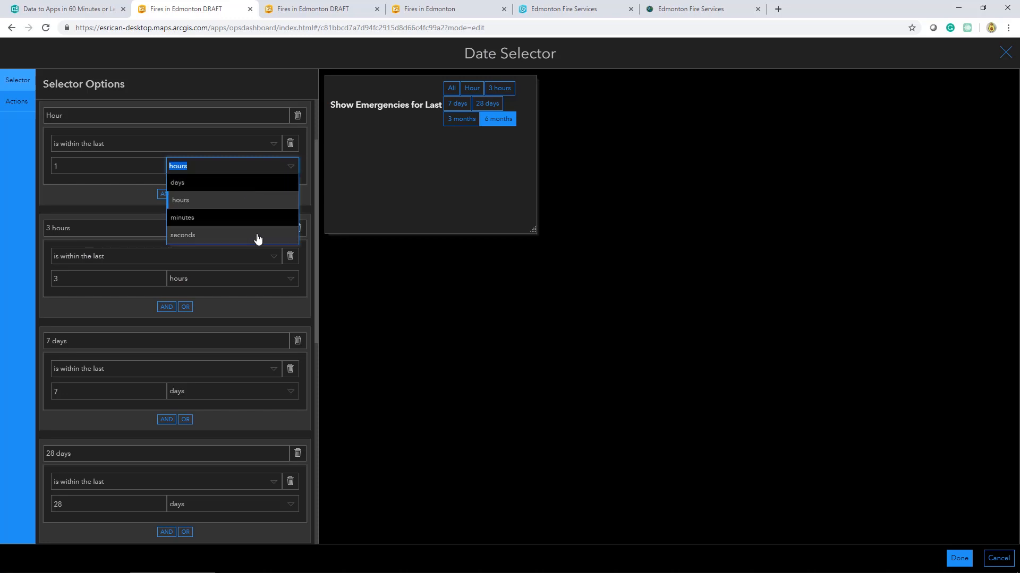
left_click(305, 201)
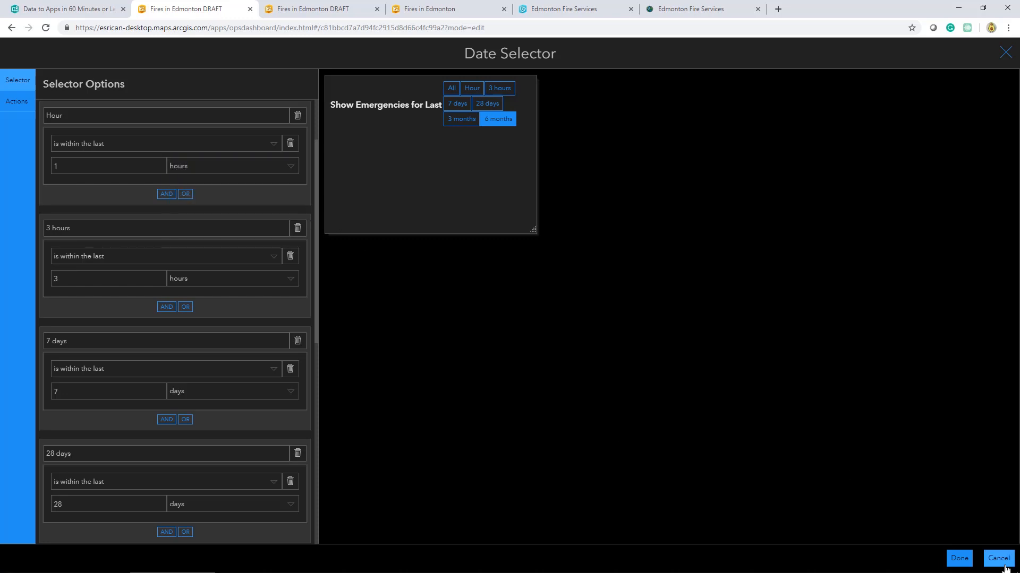
left_click(998, 558)
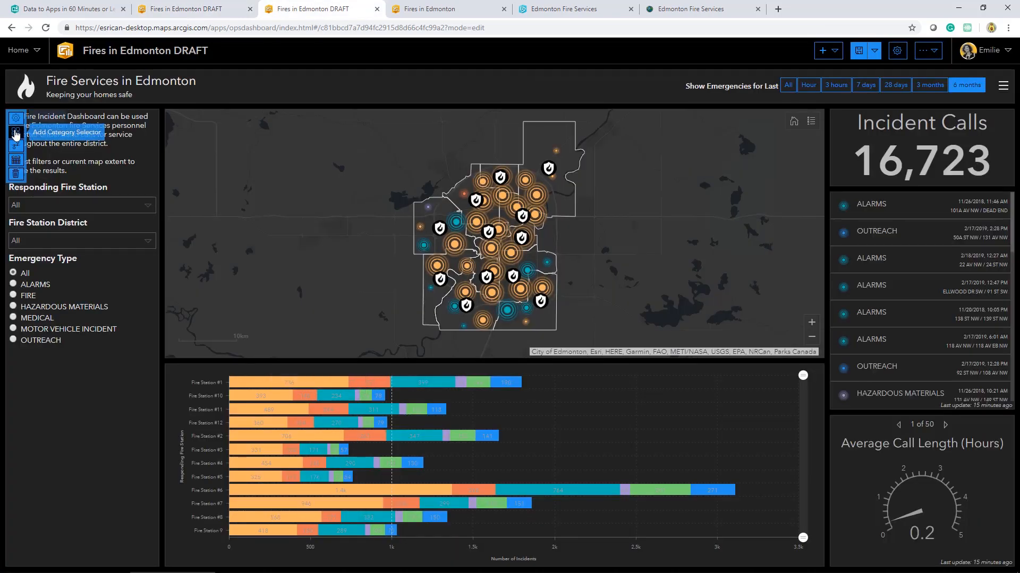
- Add a category selector to the sidebar using grouped values from the FireResponseHistory layer, with WeekDay as the category field
left_click(16, 134)
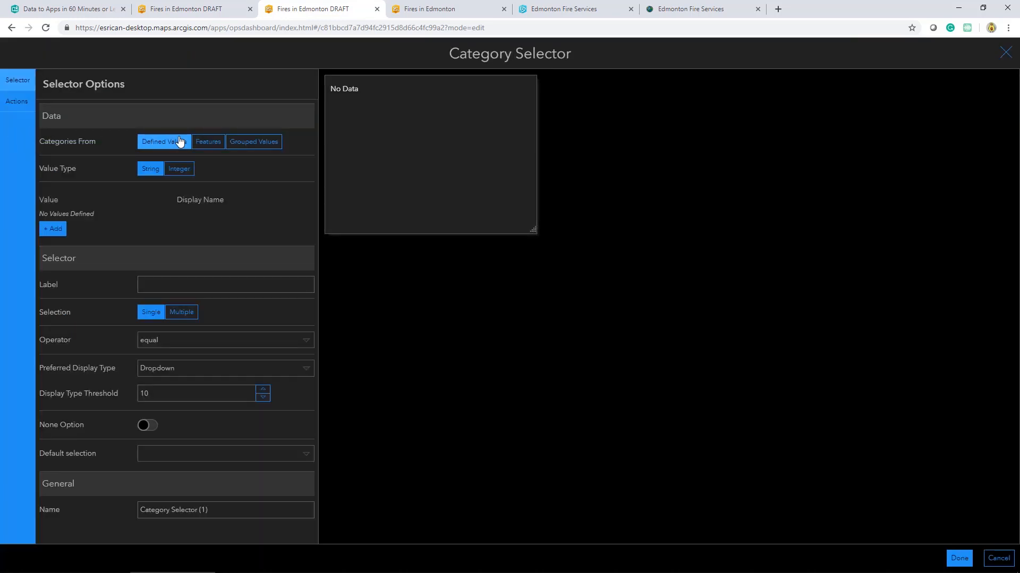
left_click(237, 142)
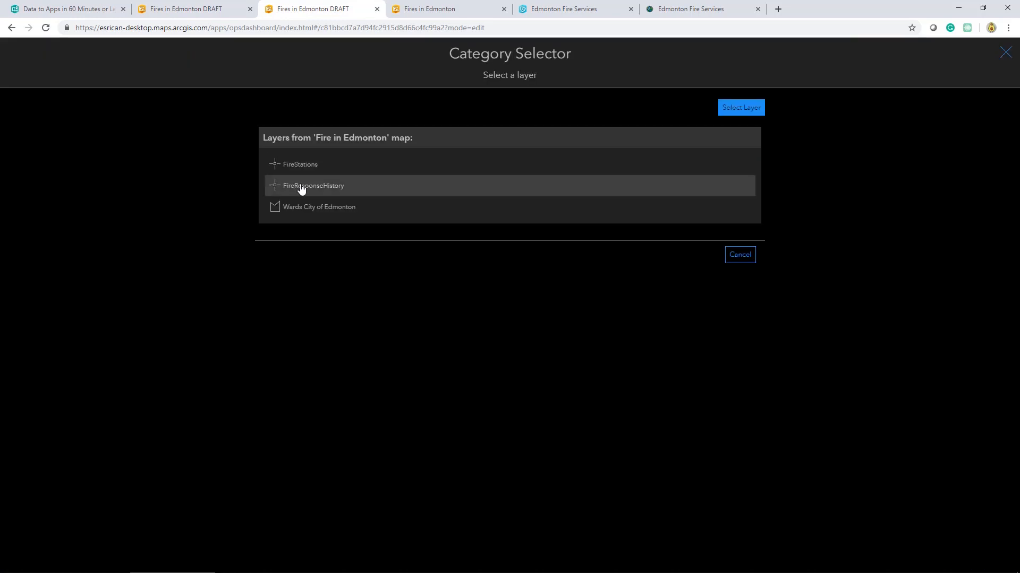
left_click(305, 187)
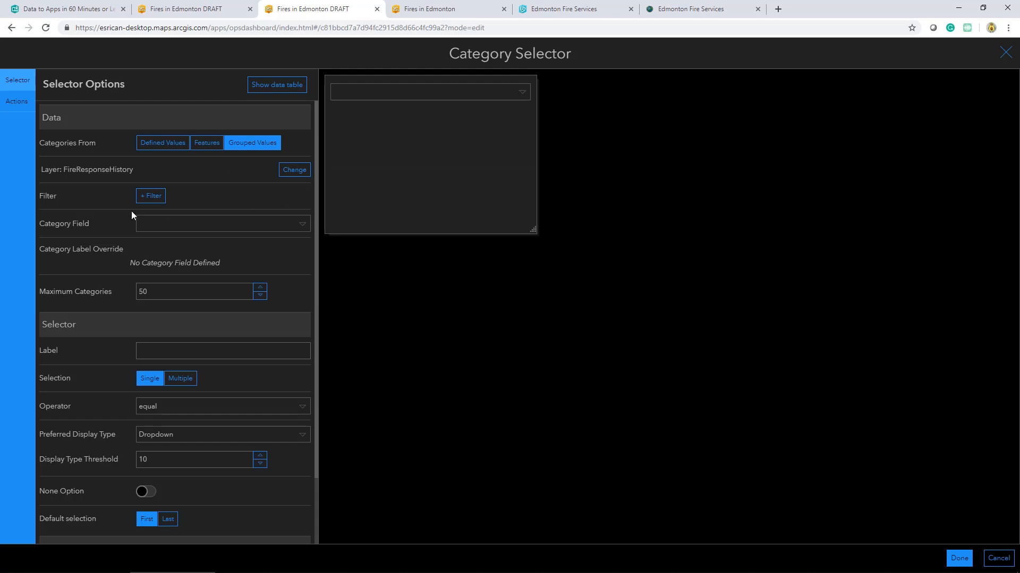
left_click(230, 225)
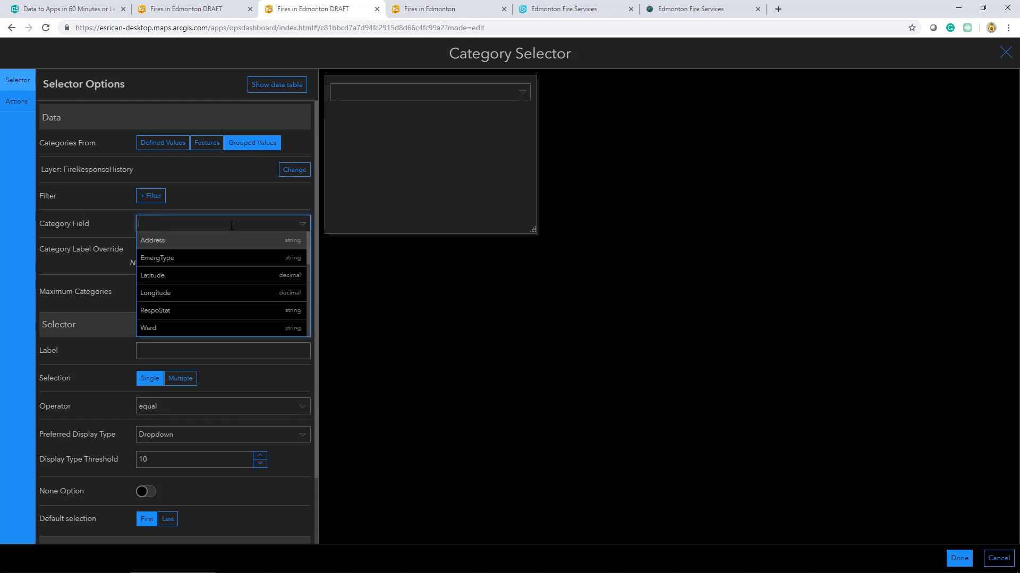
scroll(193, 282, "down", 2)
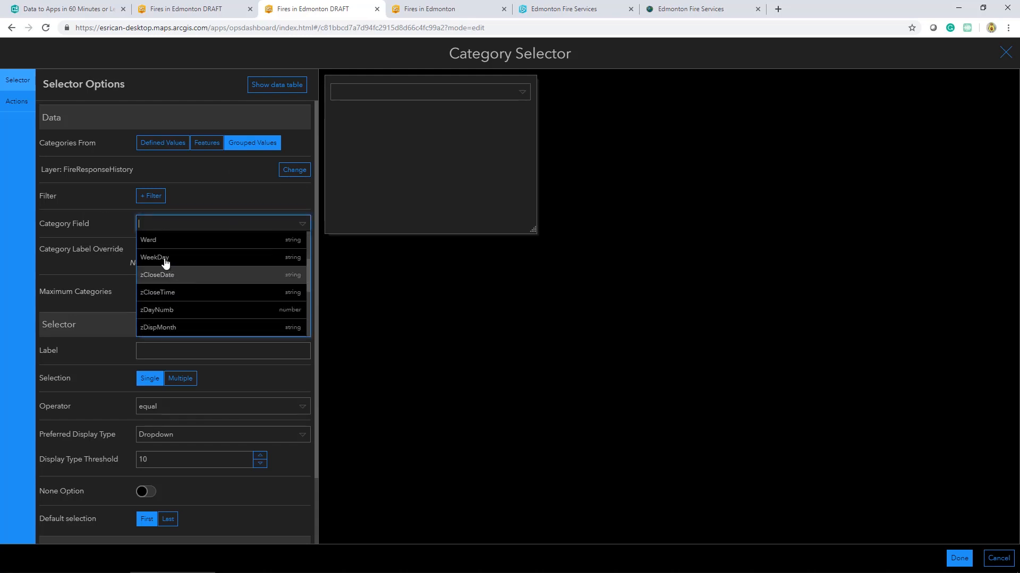
left_click(165, 259)
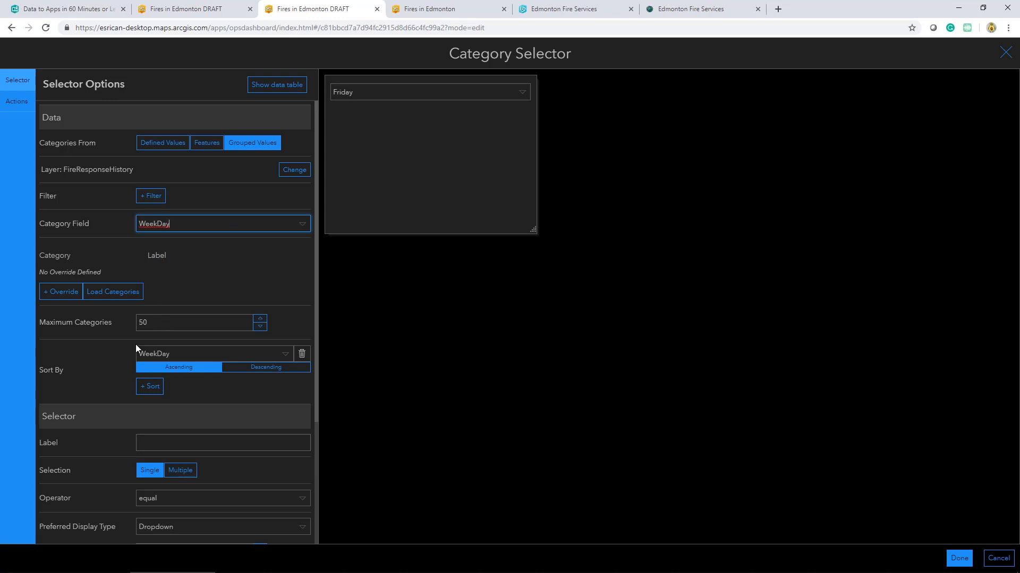
- Label the category selector "Day of the Week" and check its list of days in the preview
scroll(111, 352, "down", 3)
left_click(156, 275)
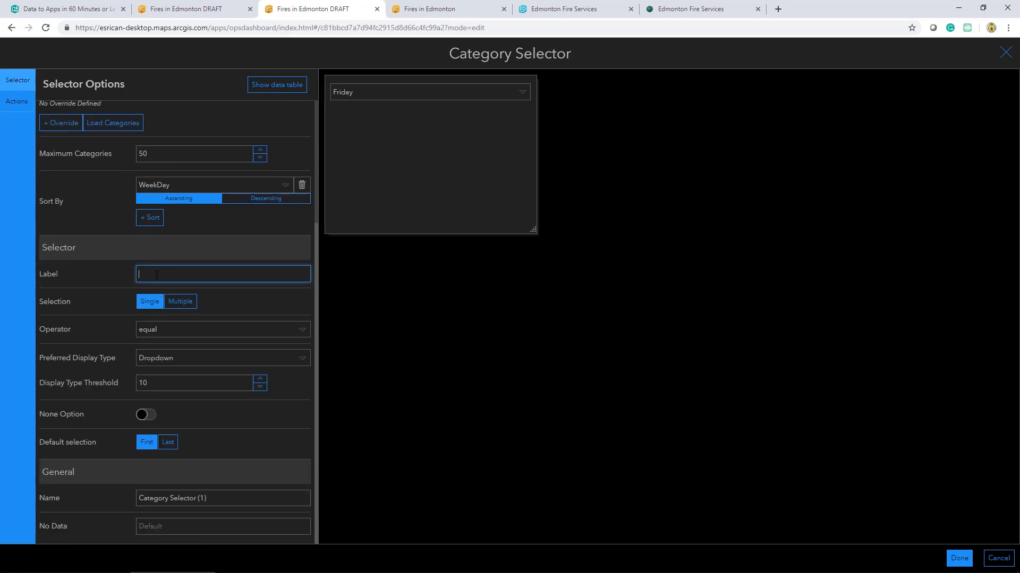
type("Day of te")
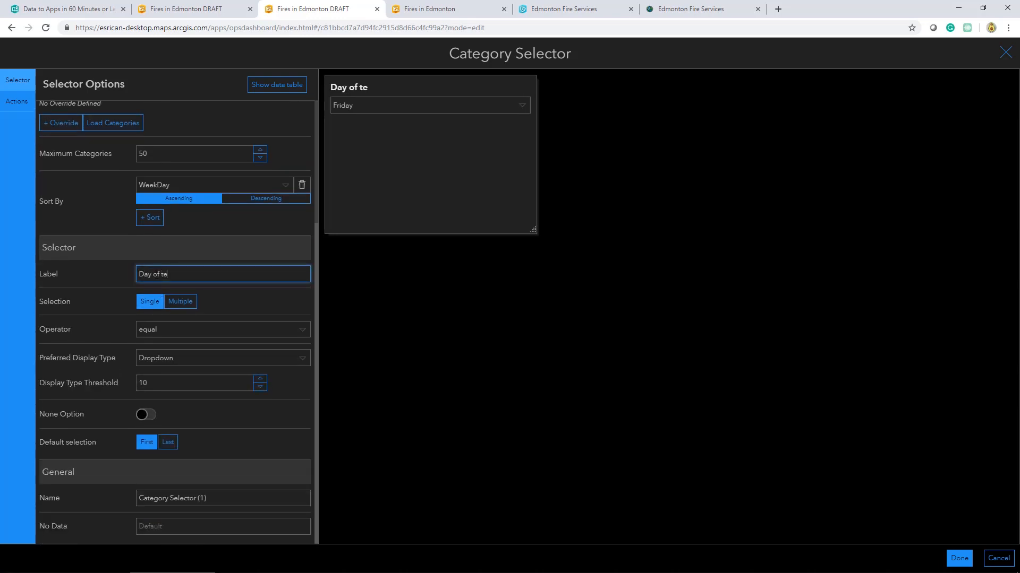
key("BackSpace")
type("he Week")
left_click(511, 104)
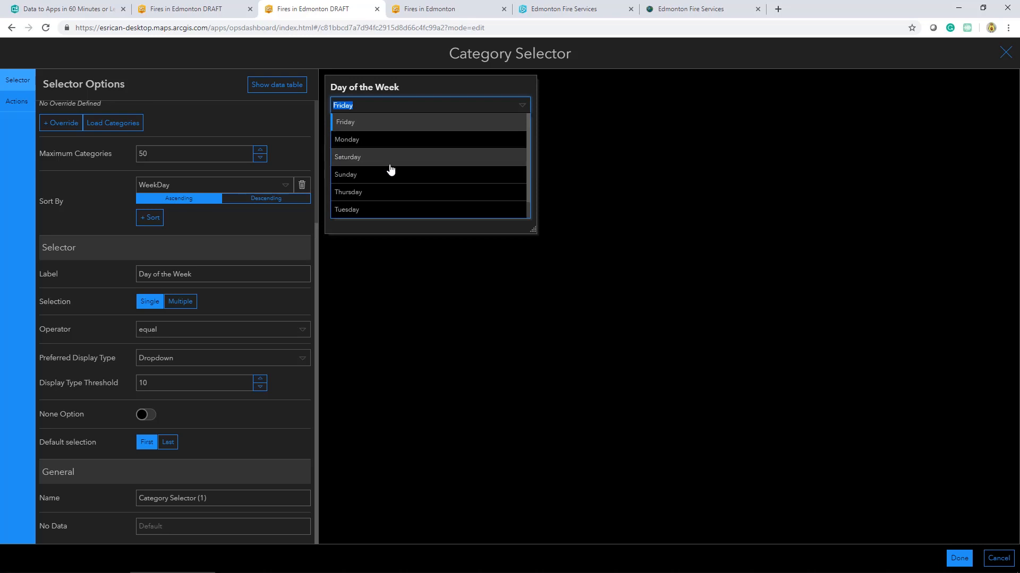
left_click(413, 84)
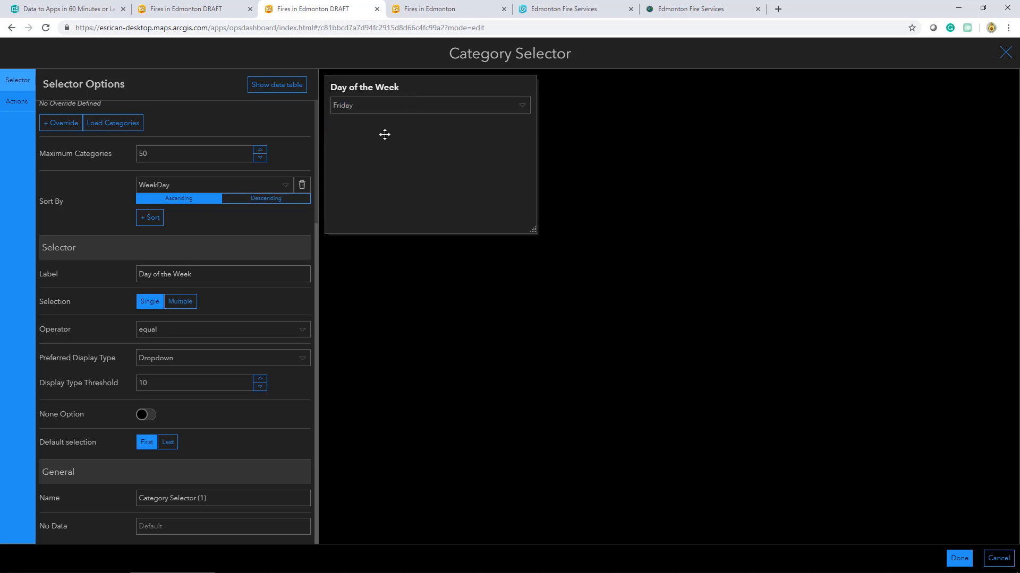
- Enable the selector's None option with the label "All" and finish adding the selector to the sidebar
left_click(147, 416)
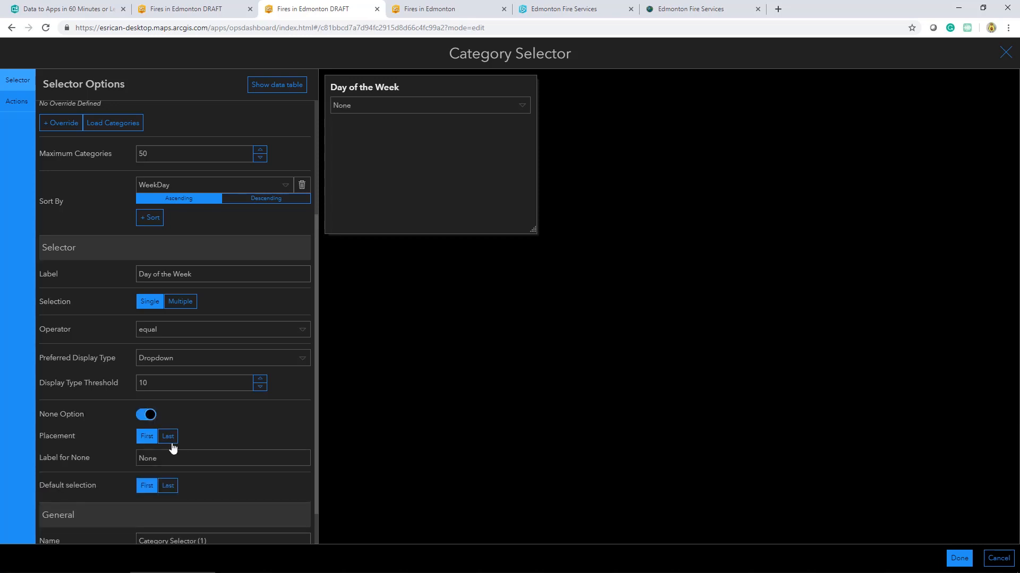
double_click(162, 461)
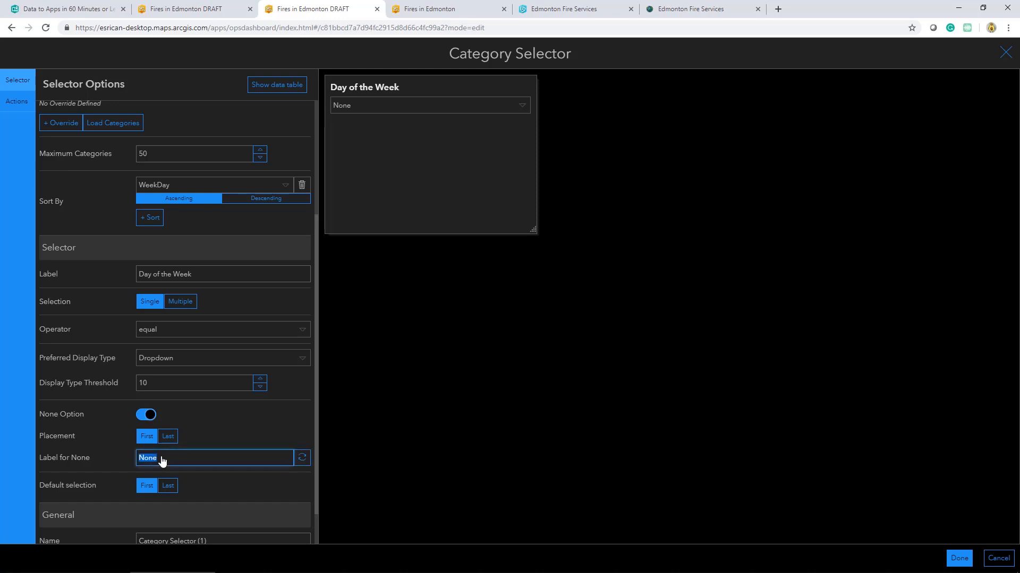
type("All")
key("Tab")
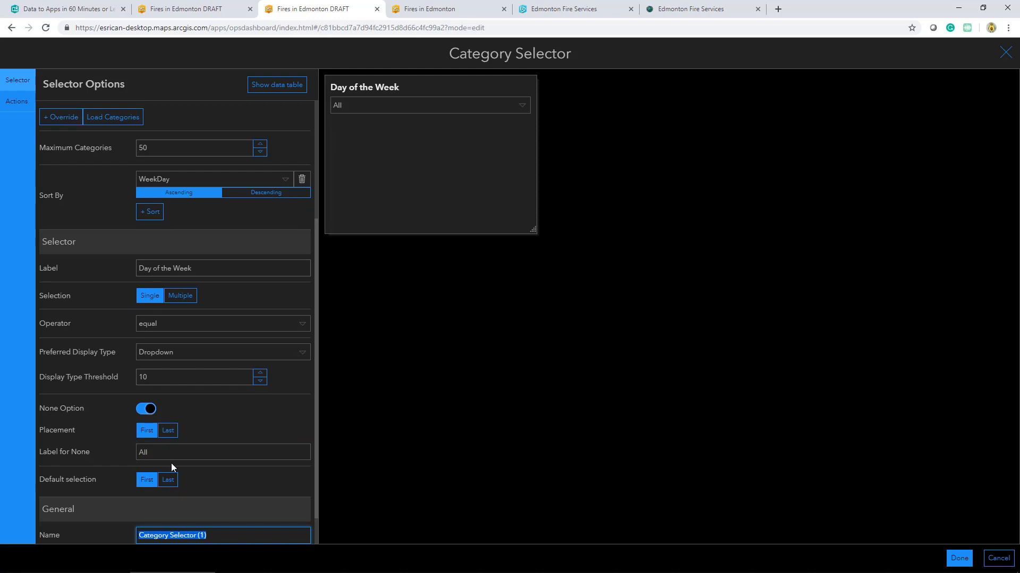
left_click(951, 558)
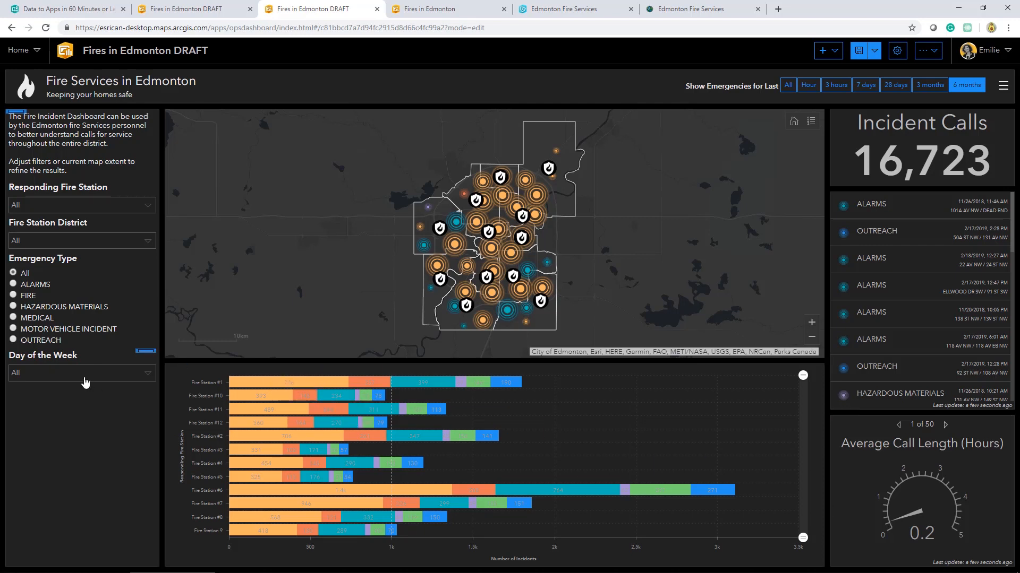
- Test the Day of the Week selector on the dashboard by choosing Friday and Monday
left_click(85, 373)
left_click(87, 415)
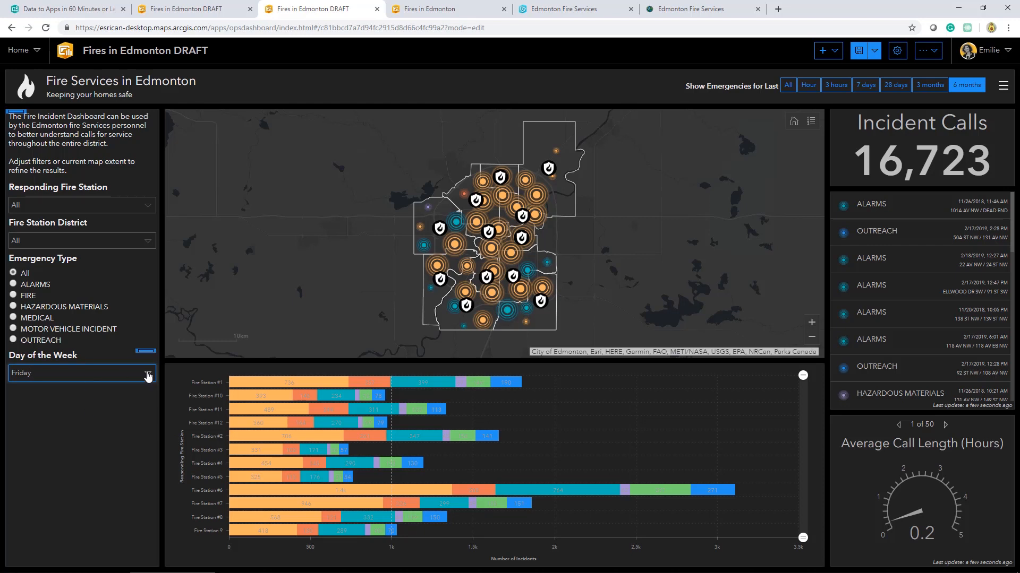
left_click(102, 376)
left_click(91, 431)
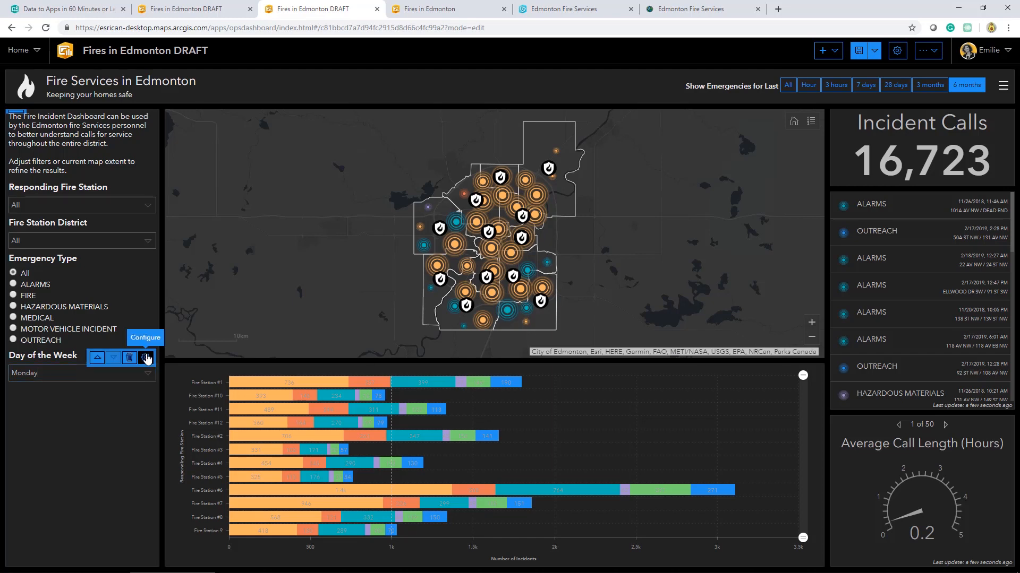
- Set the Day of the Week selector to filter Incident Calls, List and Chart on Responding Stations when its selection changes
left_click(147, 359)
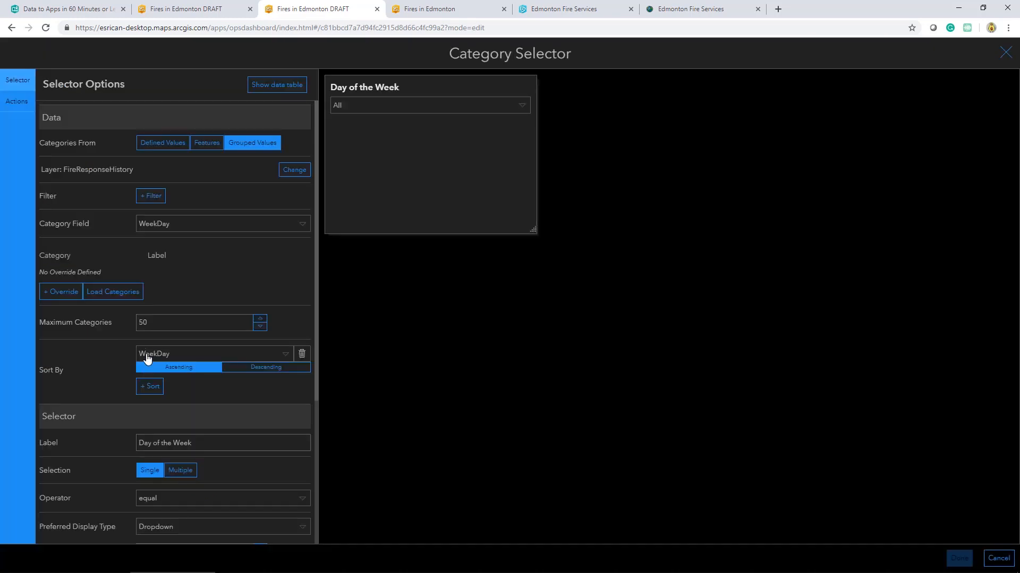
left_click(15, 105)
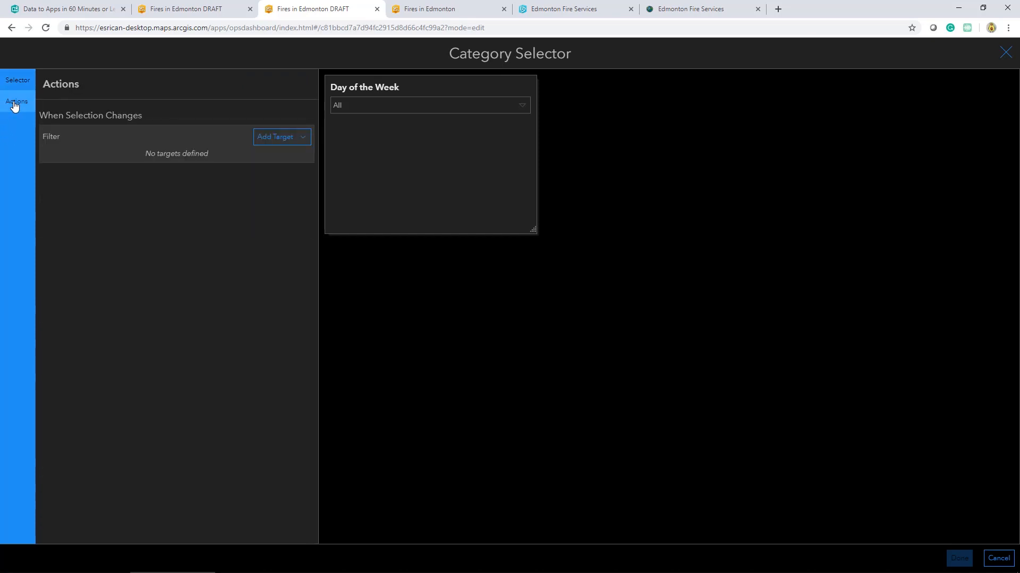
left_click(263, 141)
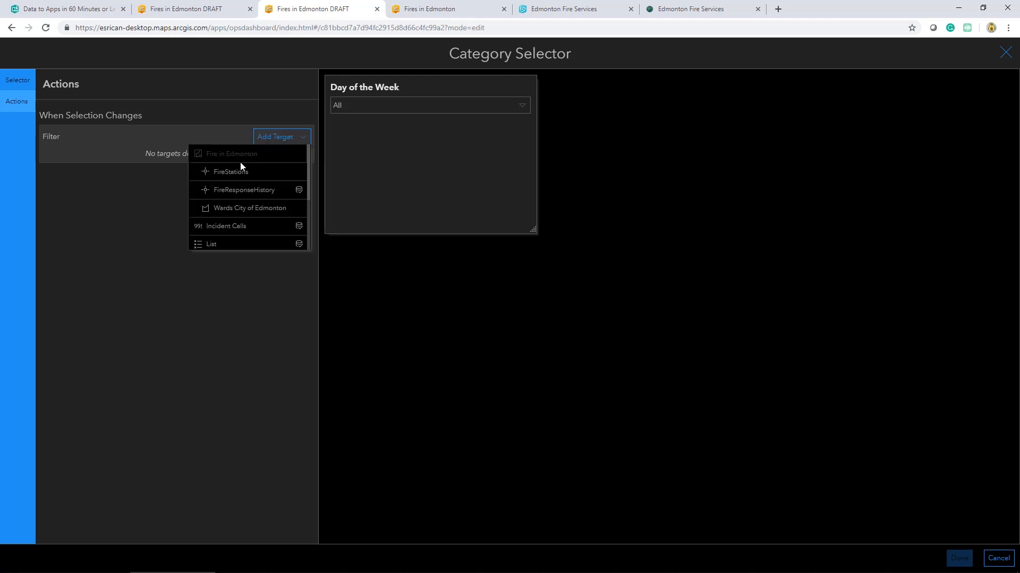
left_click(234, 232)
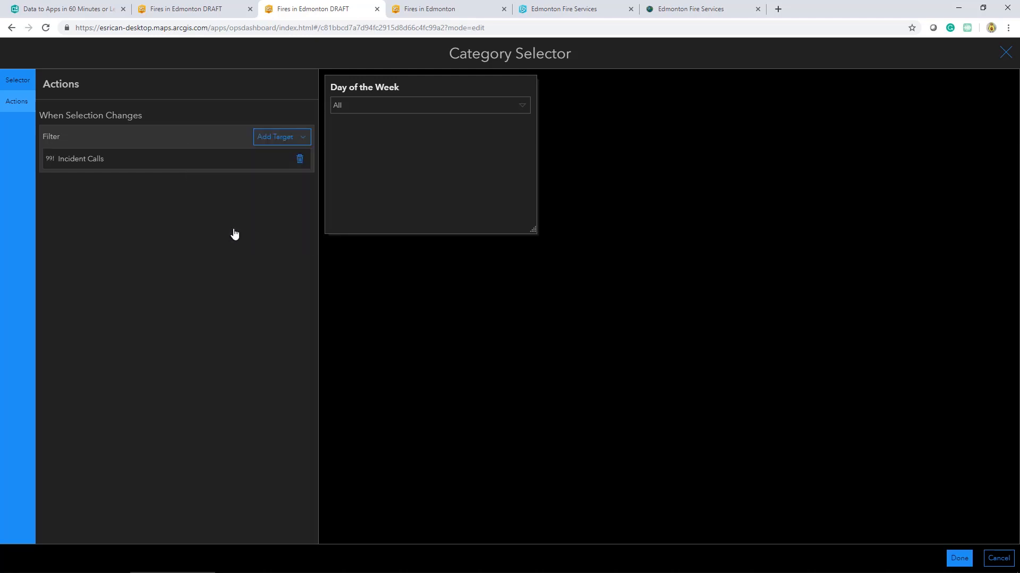
left_click(265, 139)
left_click(220, 227)
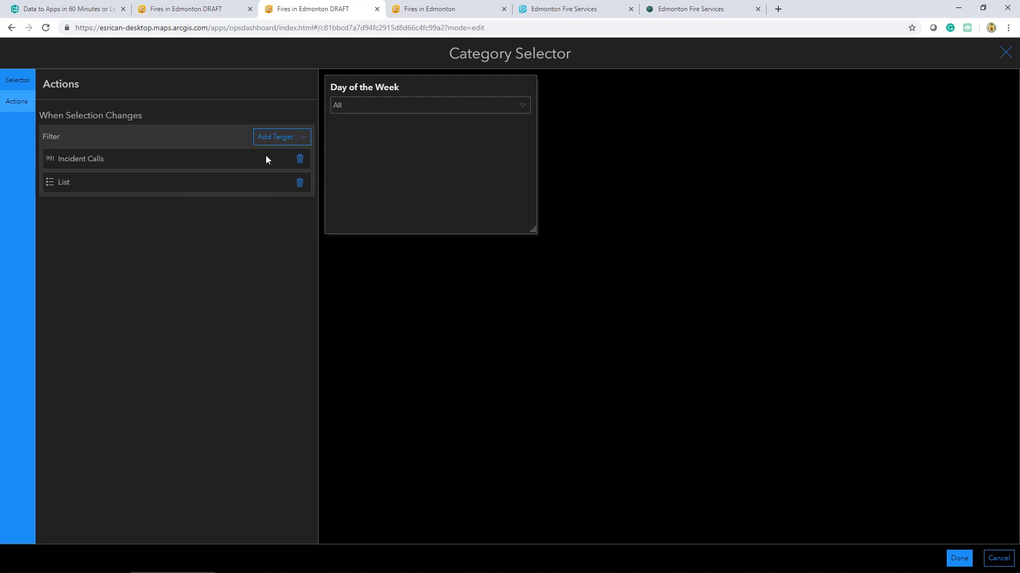
left_click(271, 139)
left_click(230, 233)
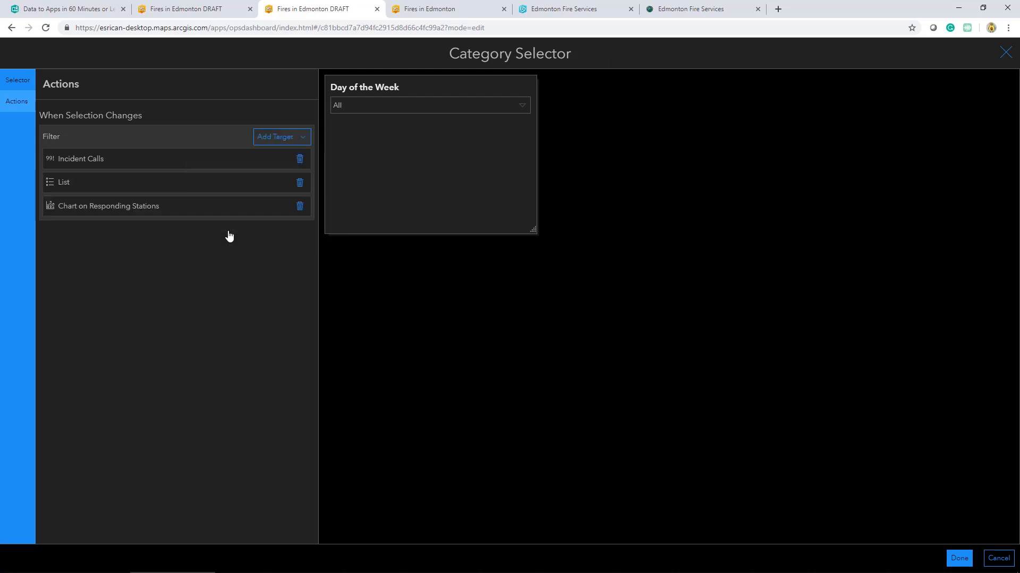
- Add Gauge (1) and the FireResponseHistory layer as filter targets of the selector and apply the configuration
left_click(273, 141)
left_click(253, 229)
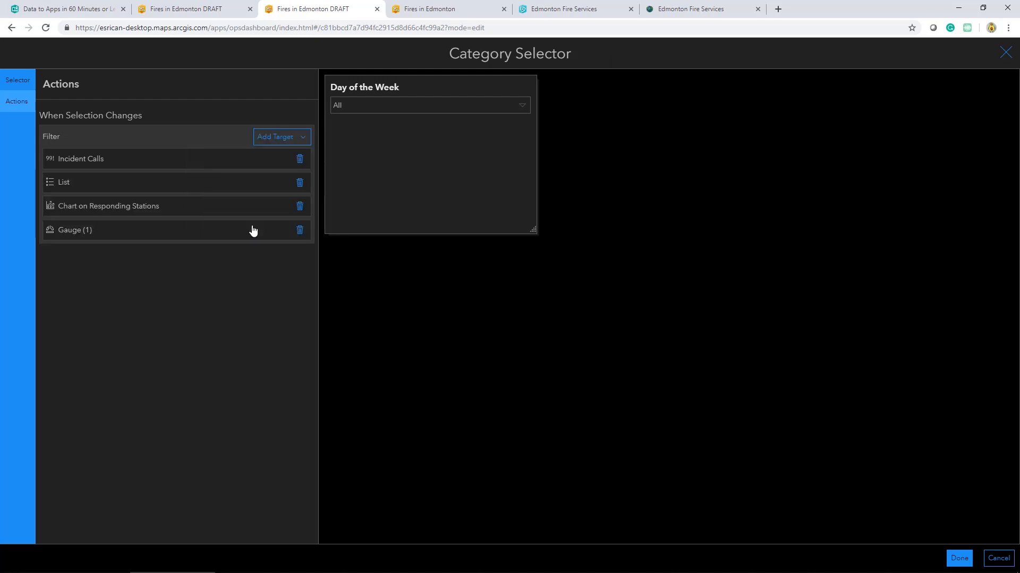
left_click(300, 141)
left_click(278, 191)
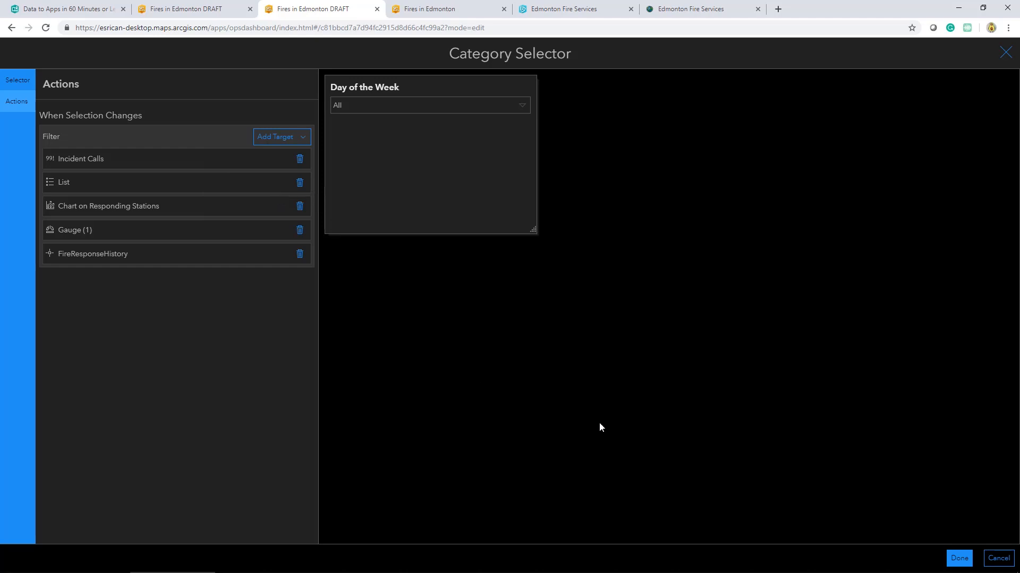
left_click(963, 560)
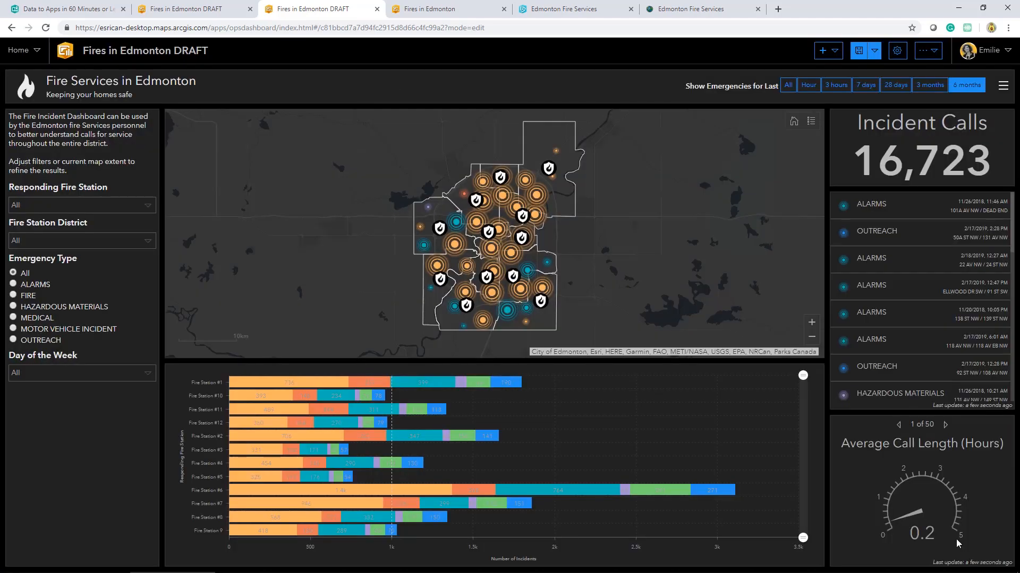
- Test the Day of the Week selector's filtering by choosing Friday, and reset the selector to All
left_click(142, 376)
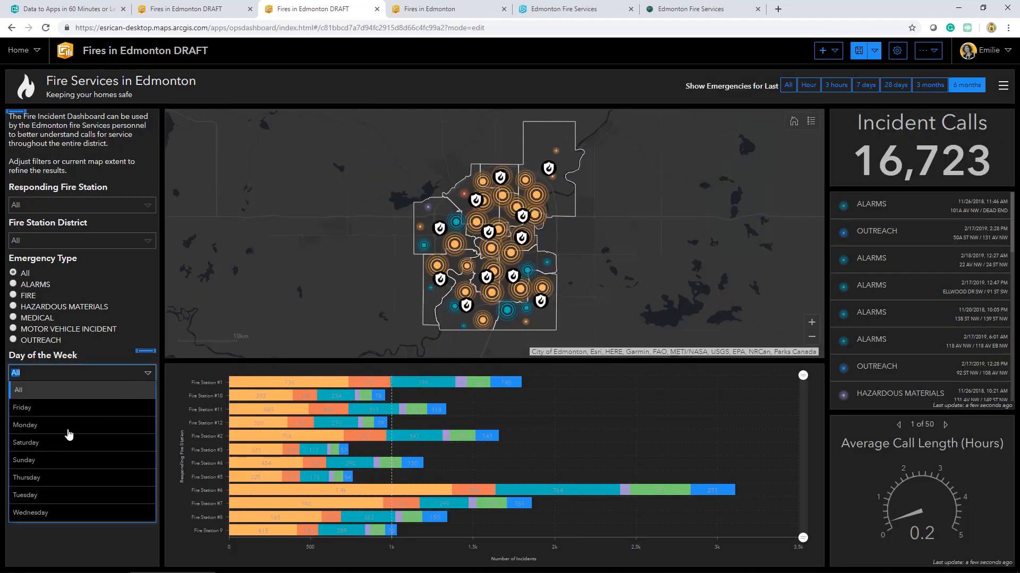
left_click(44, 409)
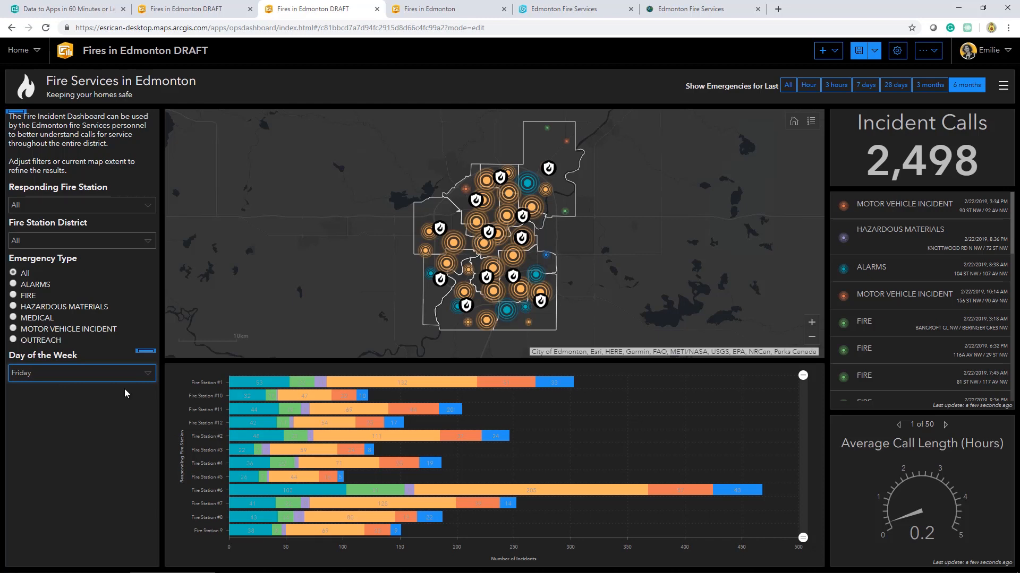
left_click(147, 374)
left_click(113, 391)
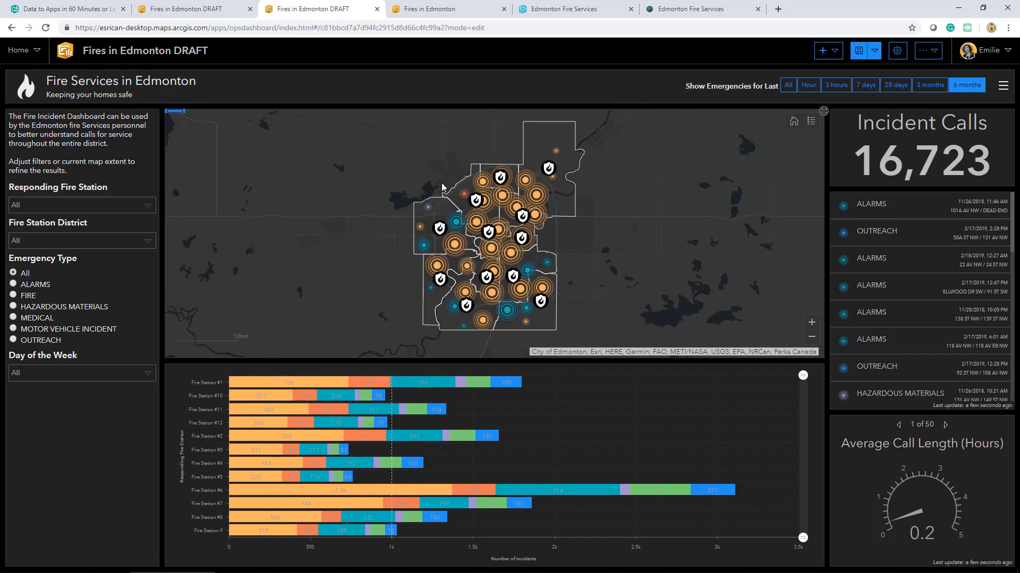
- Switch to the Edmonton Fire Services web app and view its map of calls over the last 180 days
left_click(595, 15)
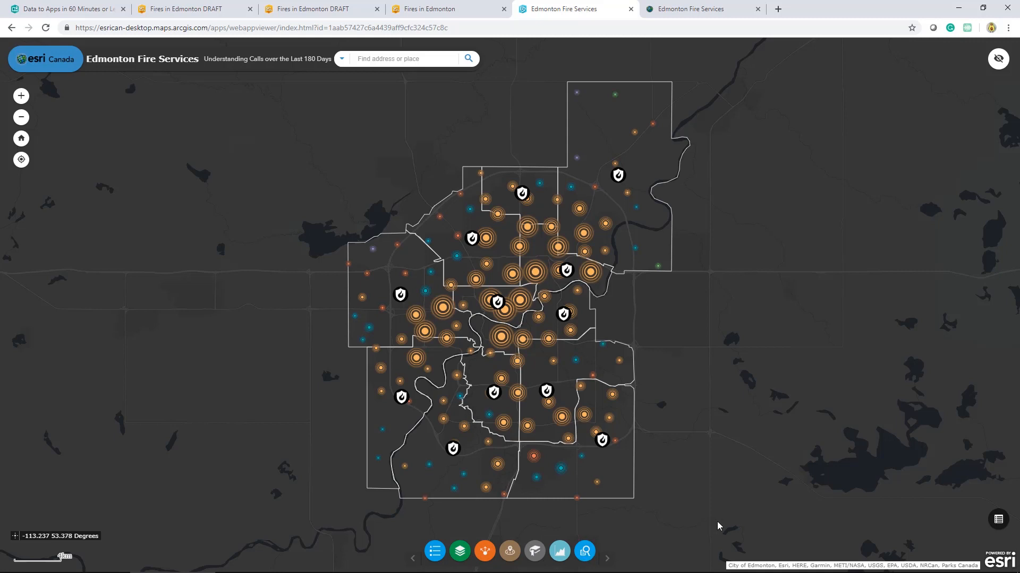
left_click(713, 342)
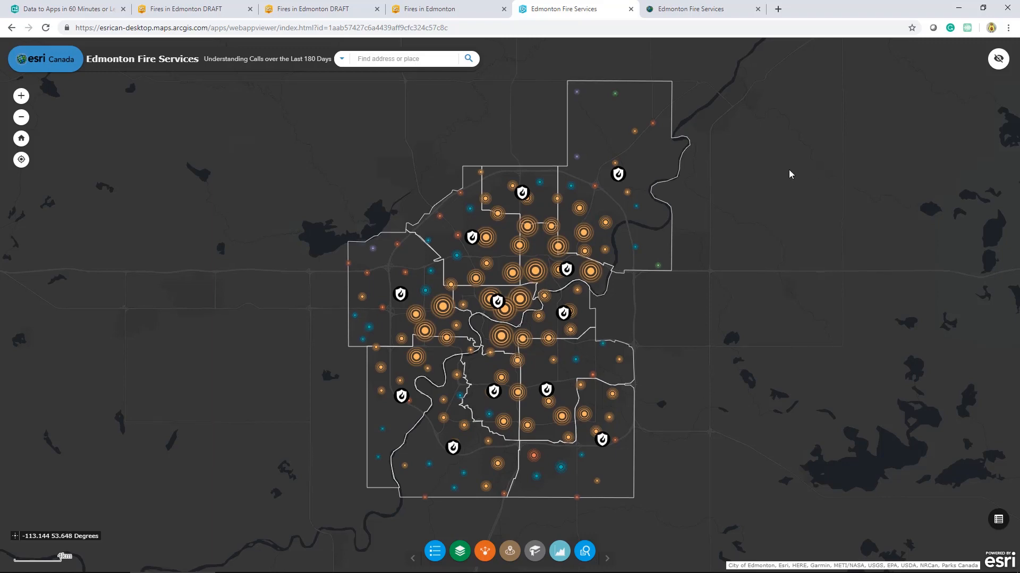
- Look through the Edmonton Fire Services story map down to its emergencies map, and return to the "Data to Apps in 60 Minutes or Less!" story
left_click(732, 12)
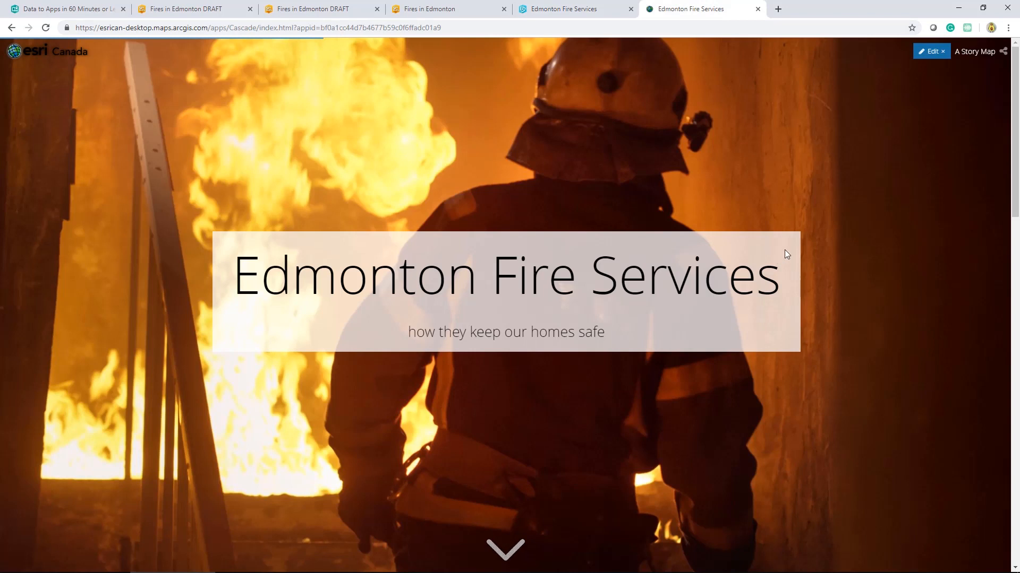
scroll(785, 255, "down", 5)
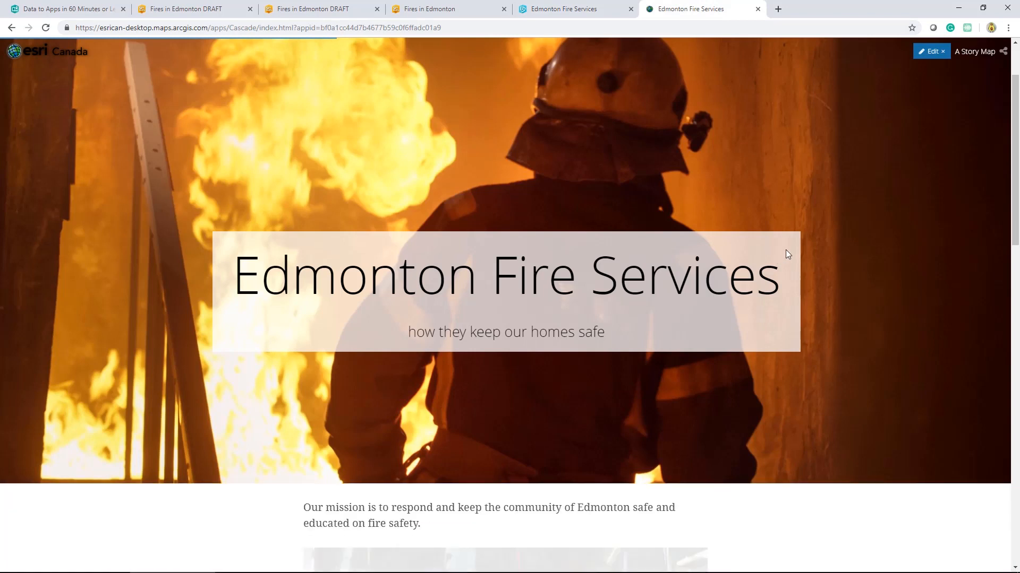
scroll(786, 254, "down", 5)
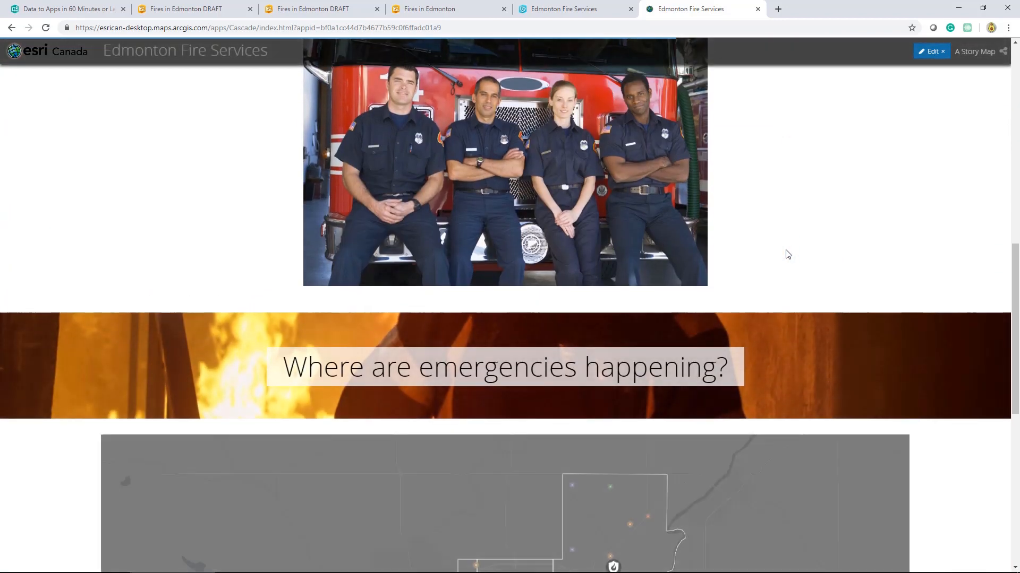
scroll(896, 229, "down", 5)
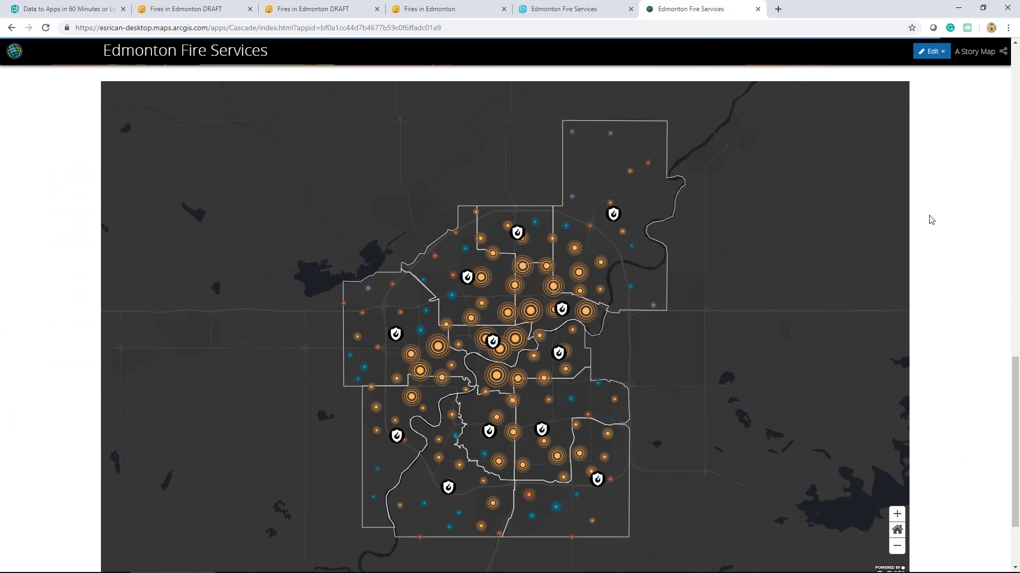
key("ctrl+1")
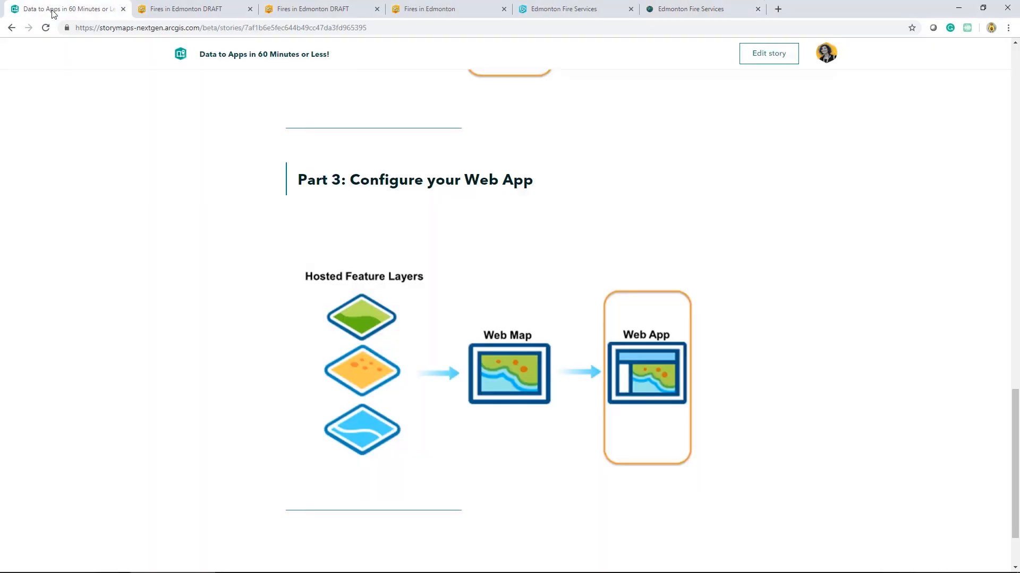